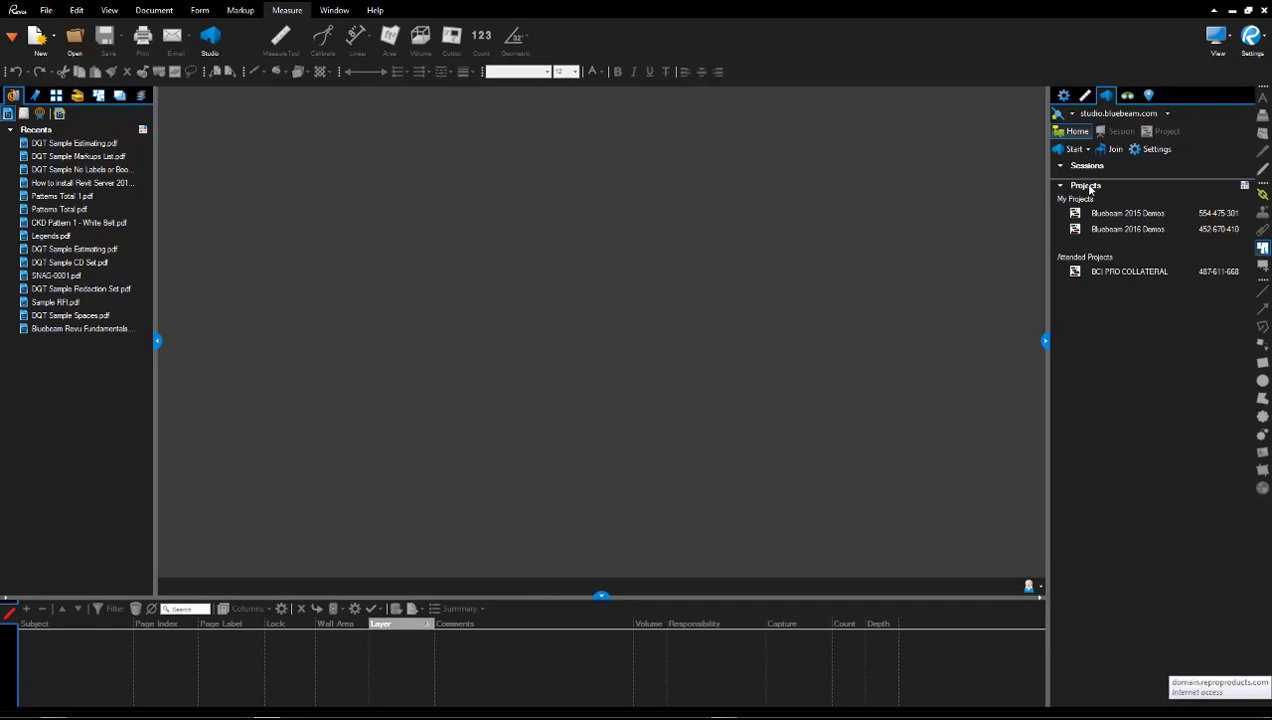
Create a new Studio project called 'Sample Project Z'.
{"action": "left_click", "coordinate": [1087, 150]}
{"action": "left_click", "coordinate": [1095, 183]}
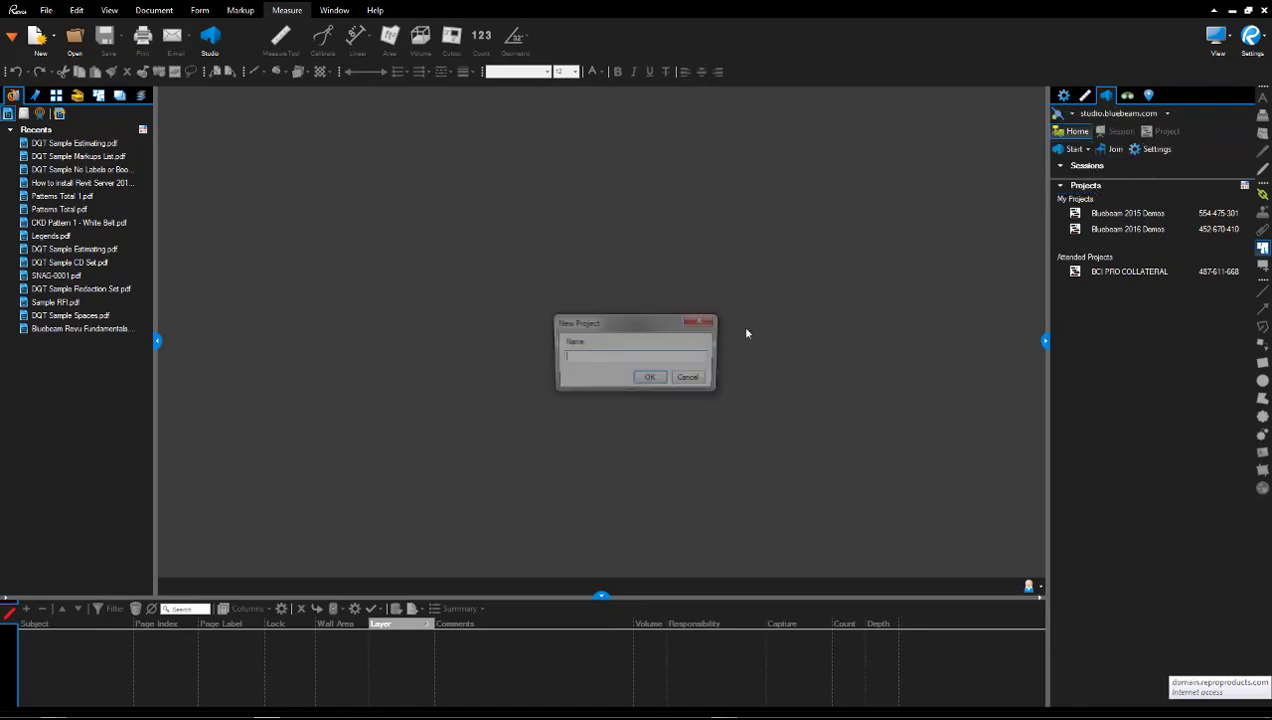
{"action": "type", "text": "Sample Project Z"}
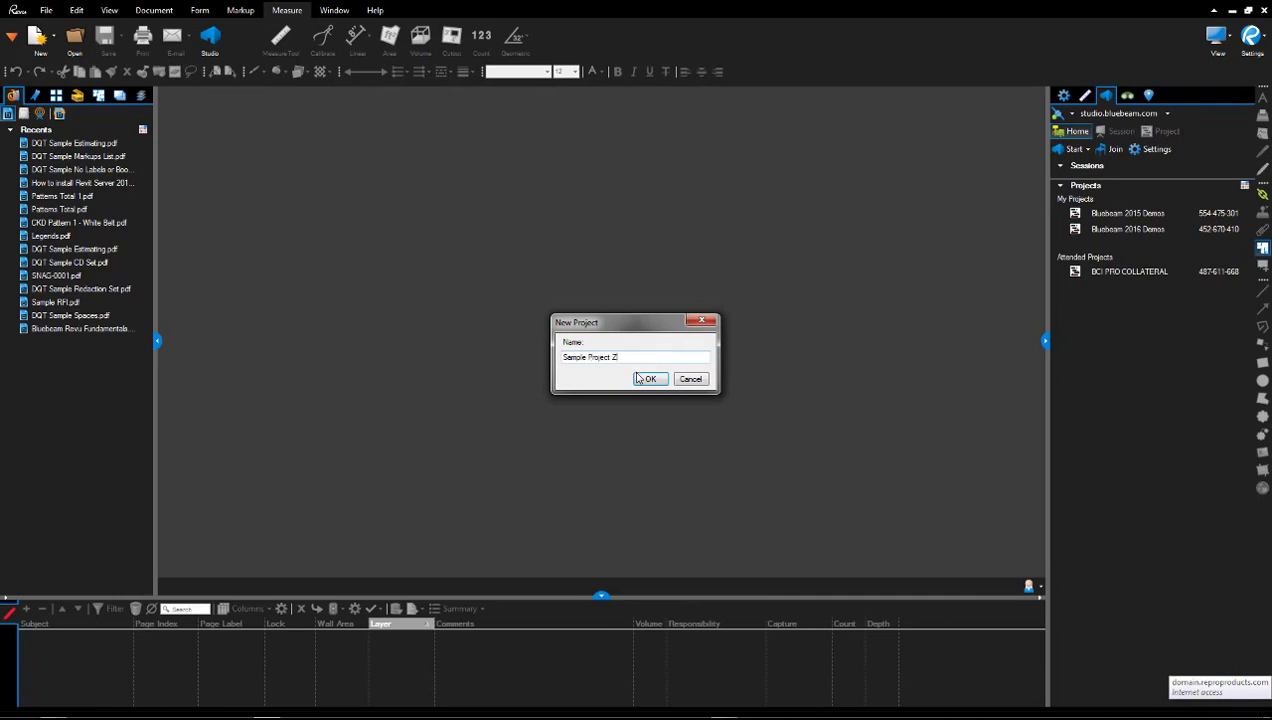
{"action": "left_click", "coordinate": [640, 379]}
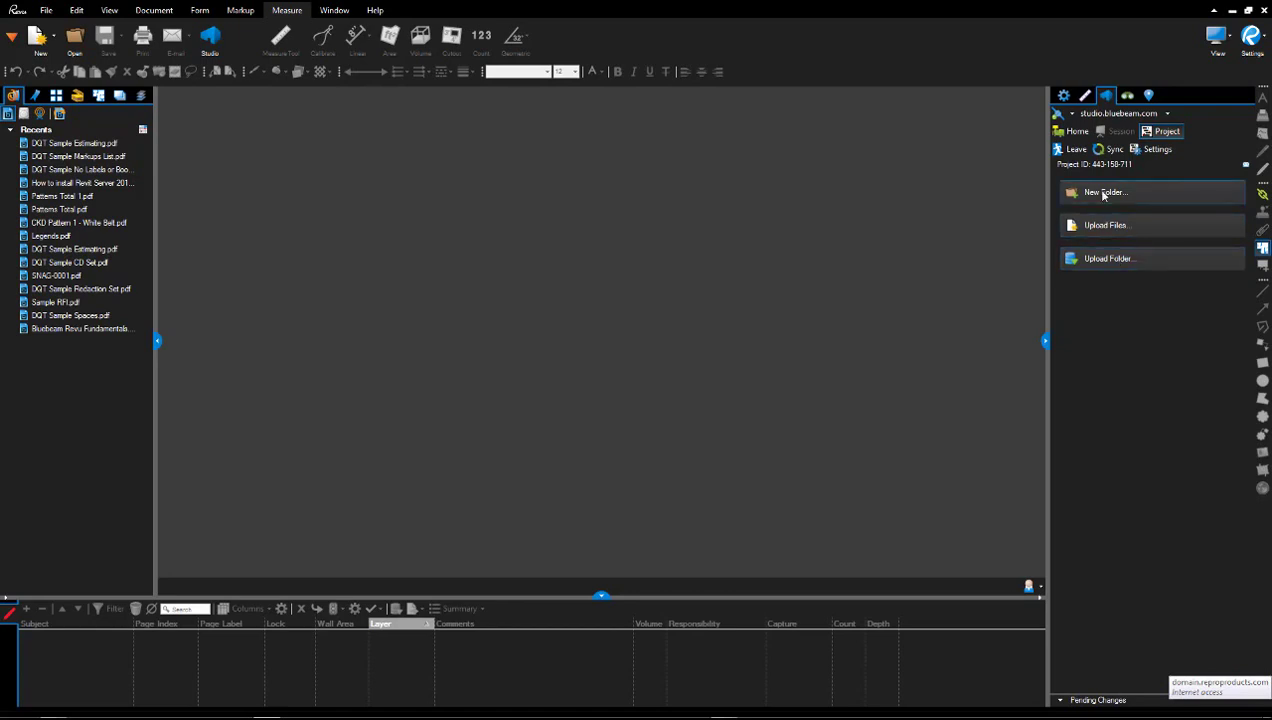
Add a new folder named 'Top Tier Level' to the project.
{"action": "left_click", "coordinate": [1104, 193]}
{"action": "type", "text": "Top Tier Level"}
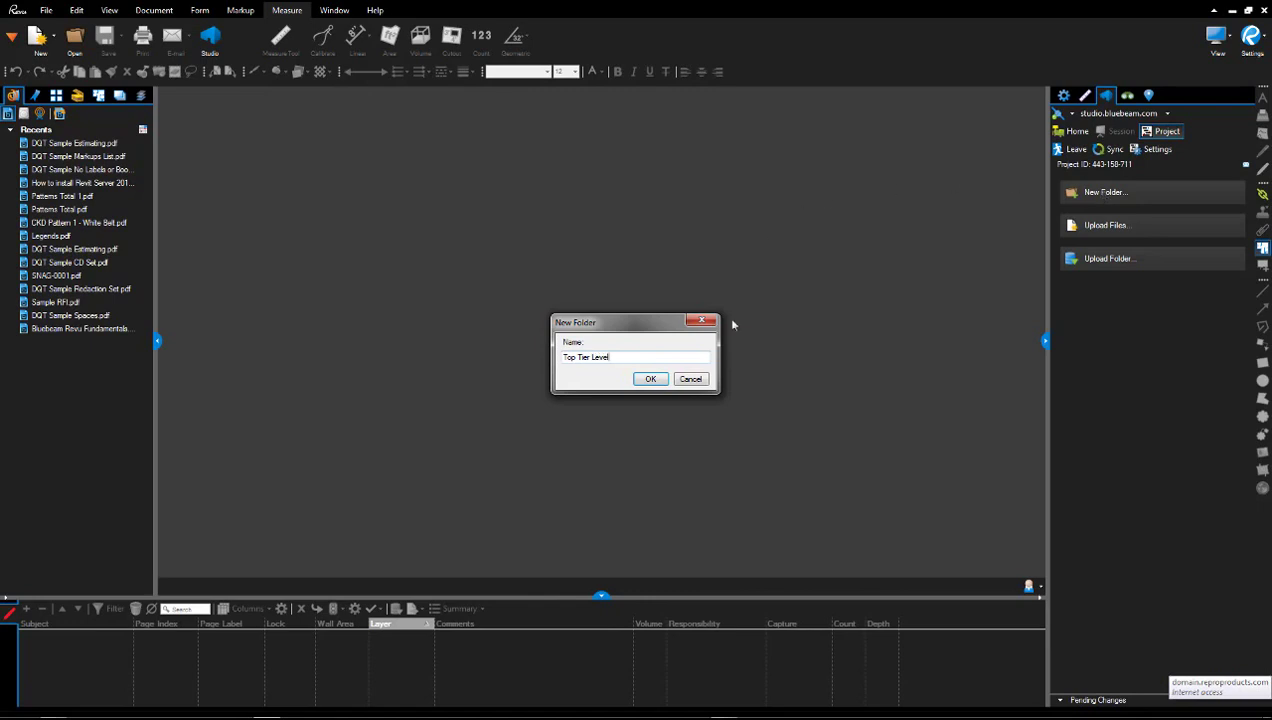
{"action": "left_click", "coordinate": [650, 379]}
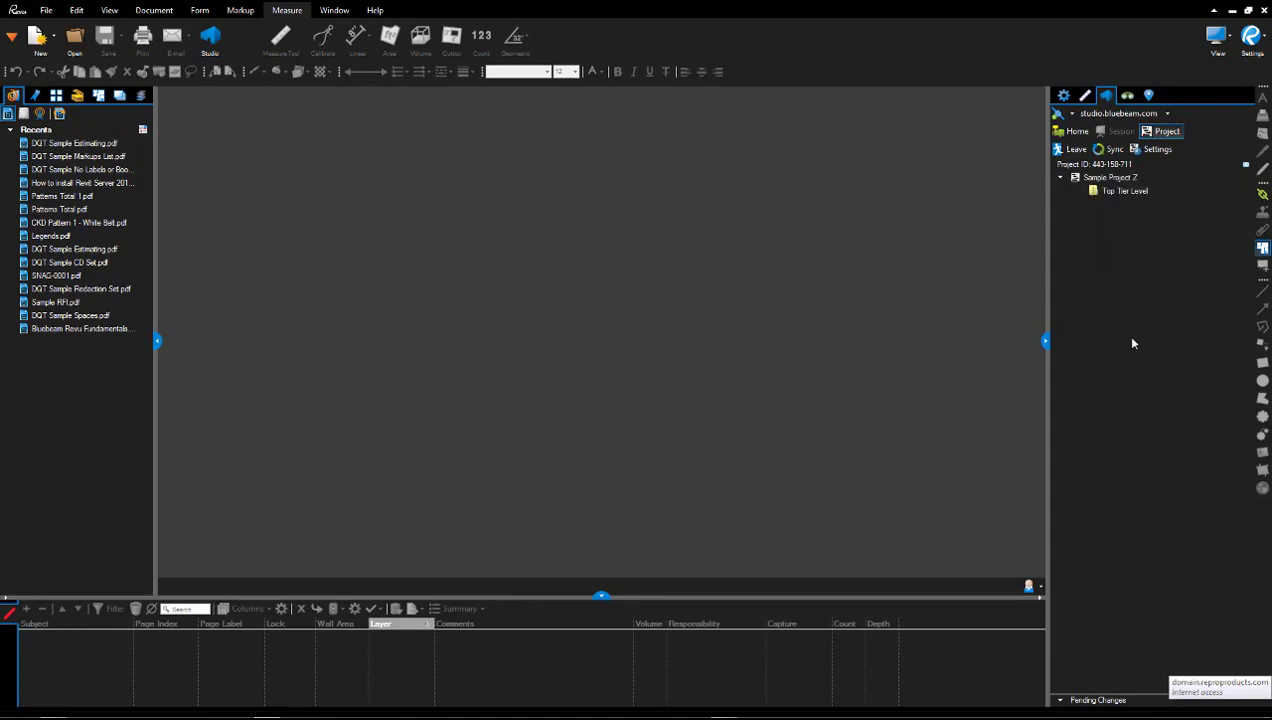
Look over the Top Tier Level folder's options, then bring up the Sample Project Z root's options.
{"action": "left_click", "coordinate": [1138, 194]}
{"action": "right_click", "coordinate": [1138, 195]}
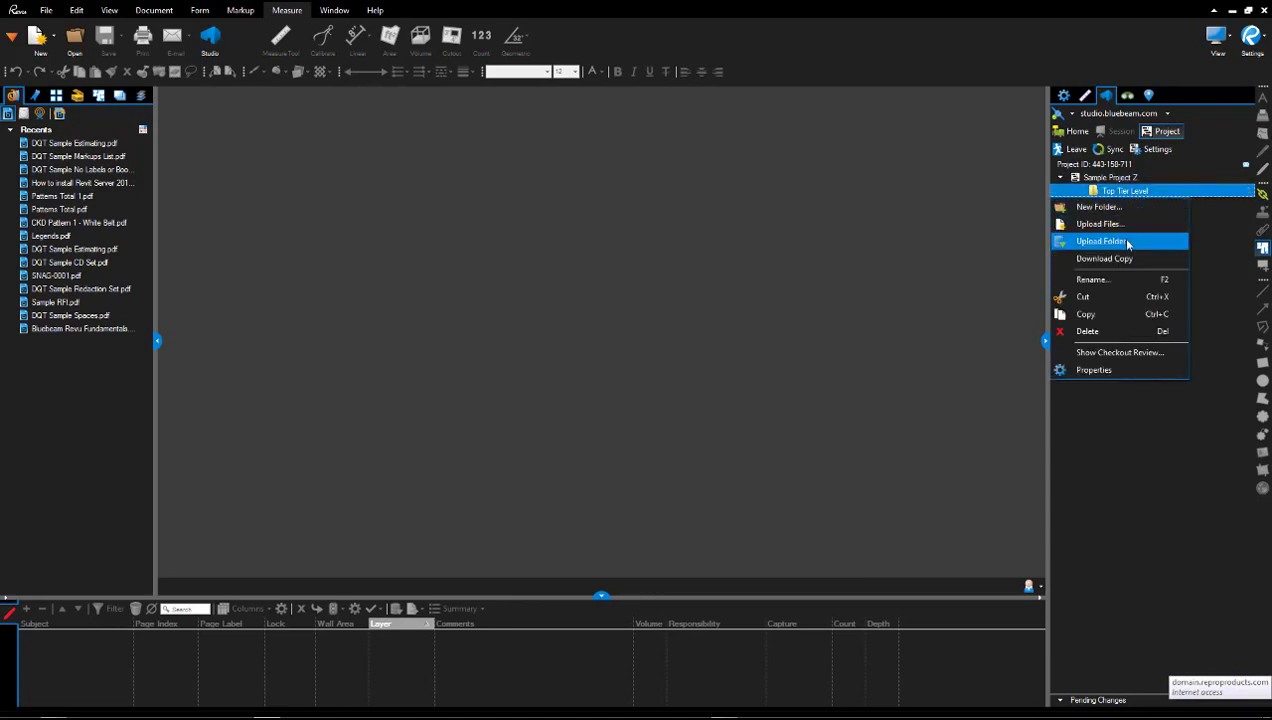
{"action": "left_click", "coordinate": [1136, 449]}
{"action": "left_click", "coordinate": [1133, 178]}
{"action": "right_click", "coordinate": [1133, 181]}
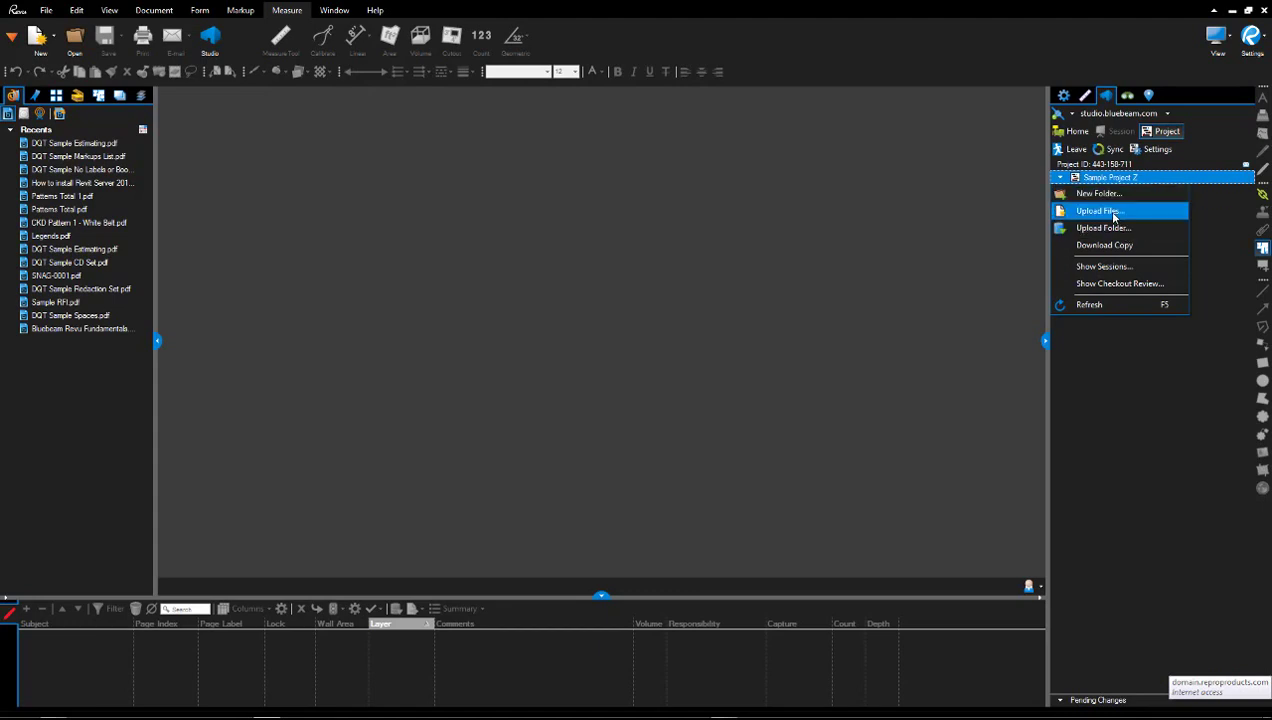
Upload DQT Sample Estimating.pdf and the Dojang energy analysis PDF into the project.
{"action": "left_click", "coordinate": [1113, 214]}
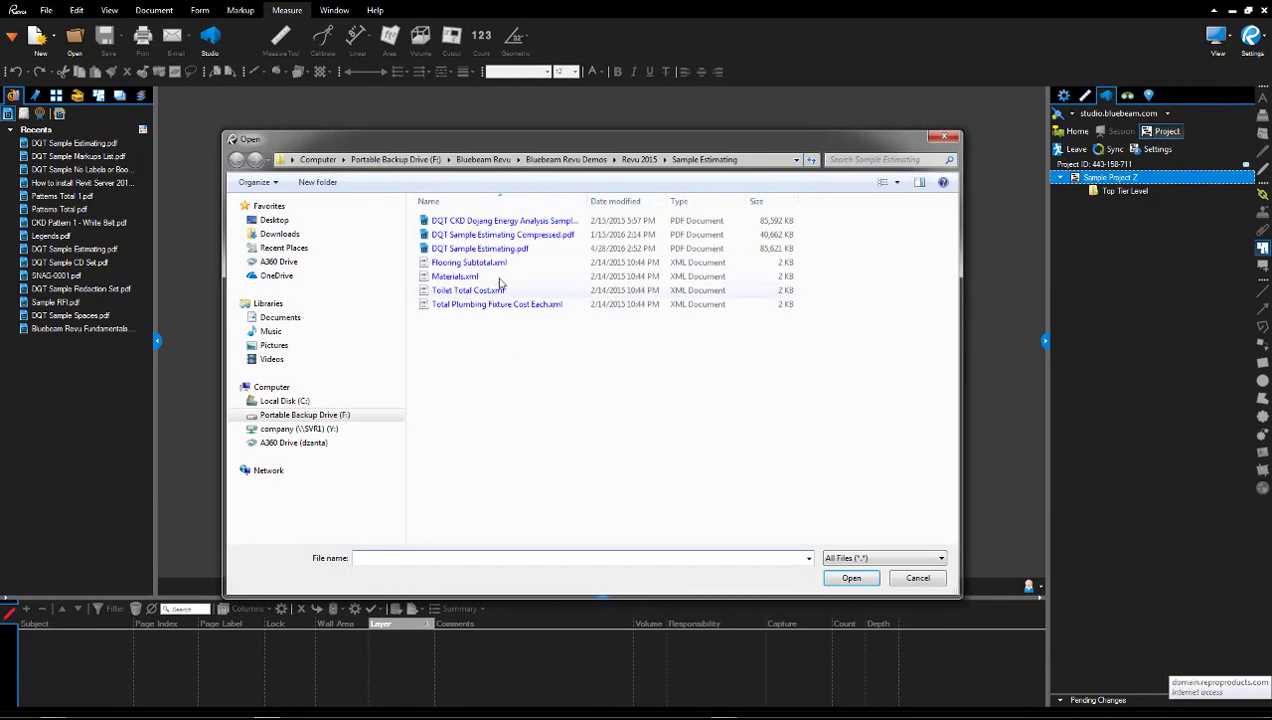
{"action": "left_click", "coordinate": [518, 249]}
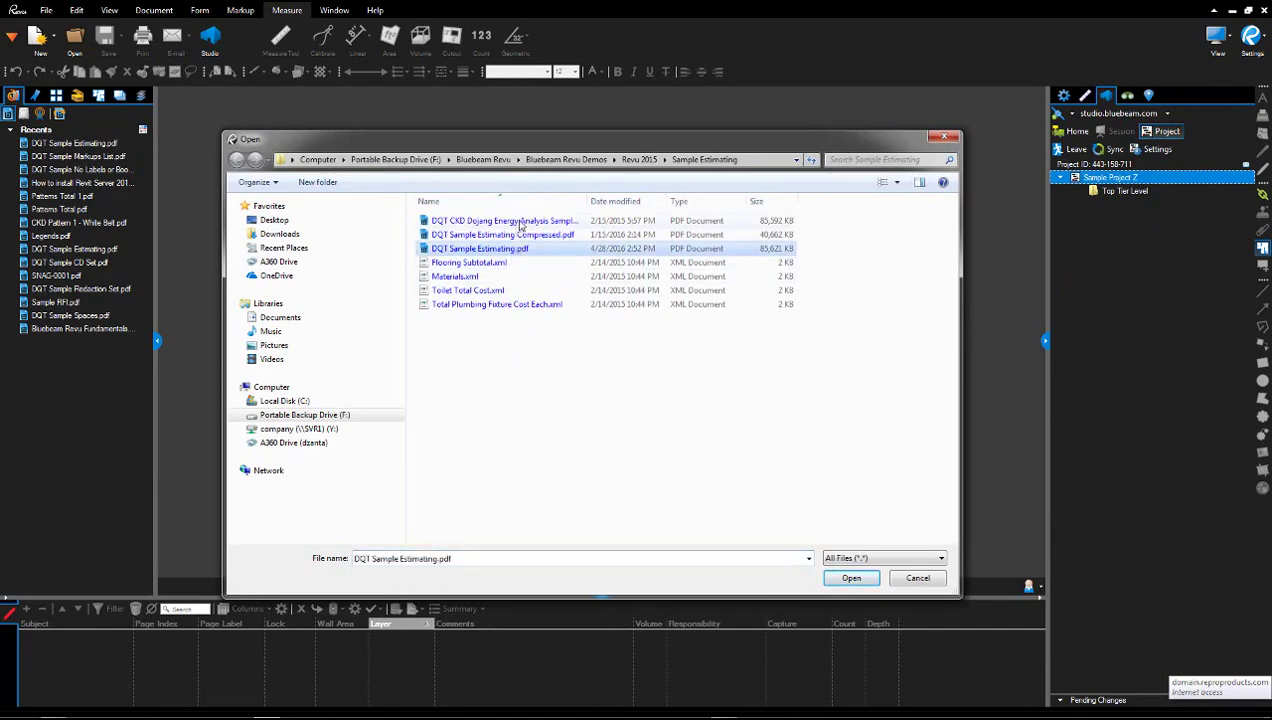
{"action": "left_click", "coordinate": [519, 222], "text": "ctrl"}
{"action": "left_click", "coordinate": [849, 578]}
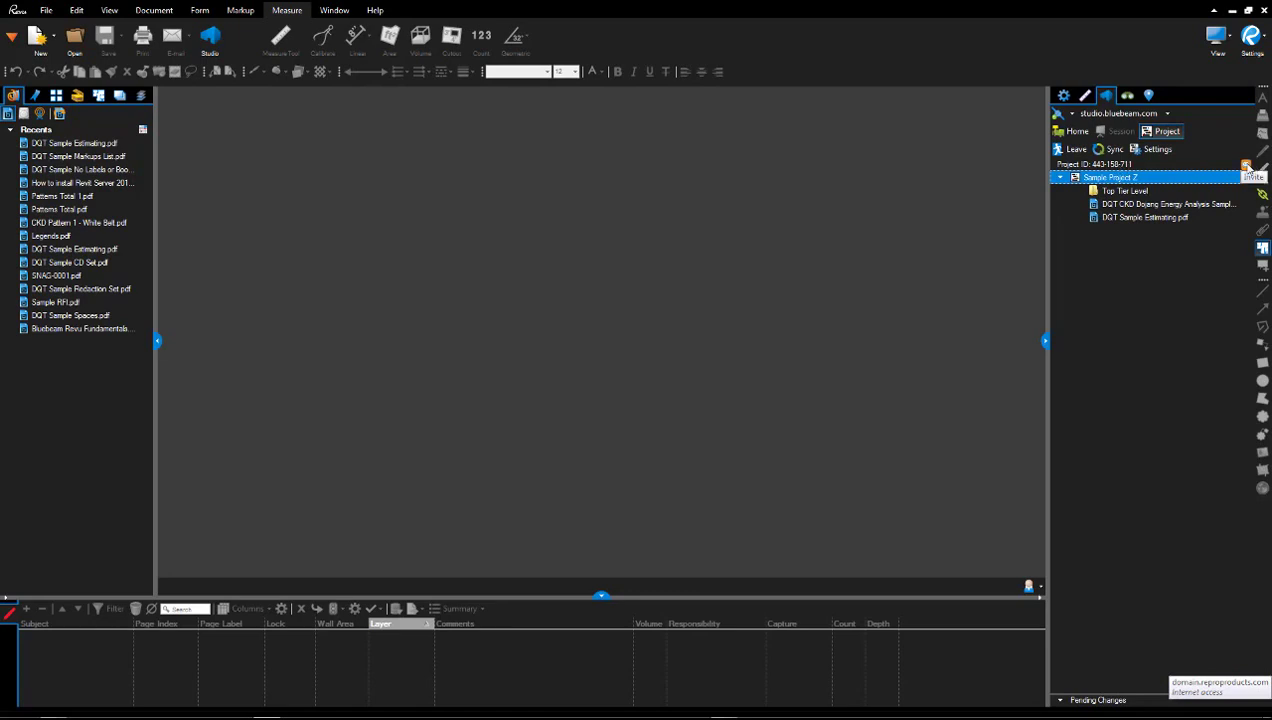
{"action": "left_click", "coordinate": [1246, 166]}
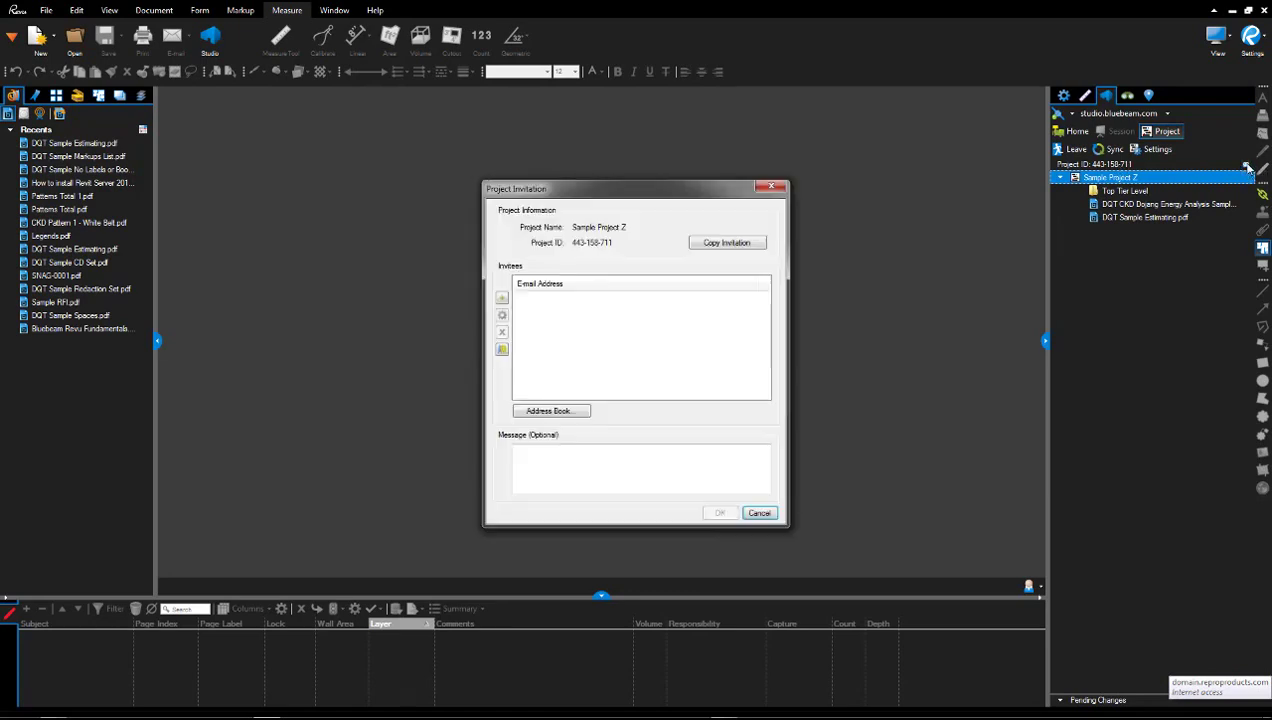
{"action": "left_click", "coordinate": [502, 299]}
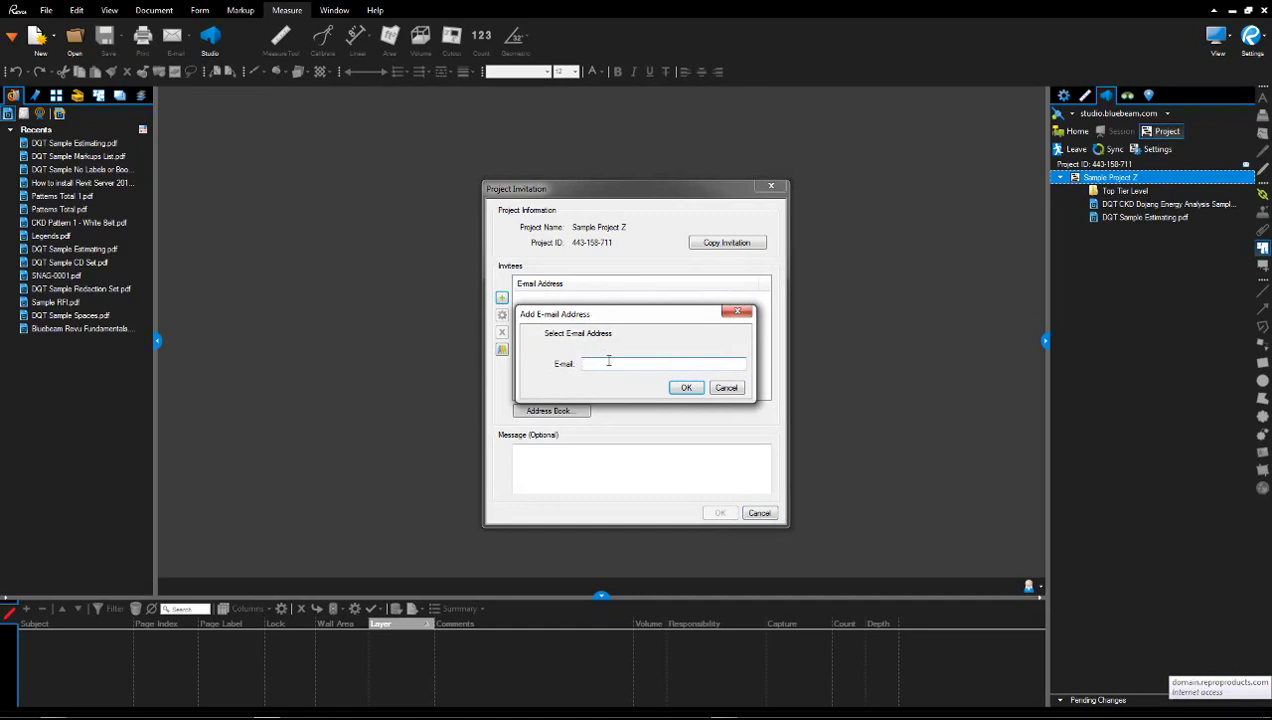
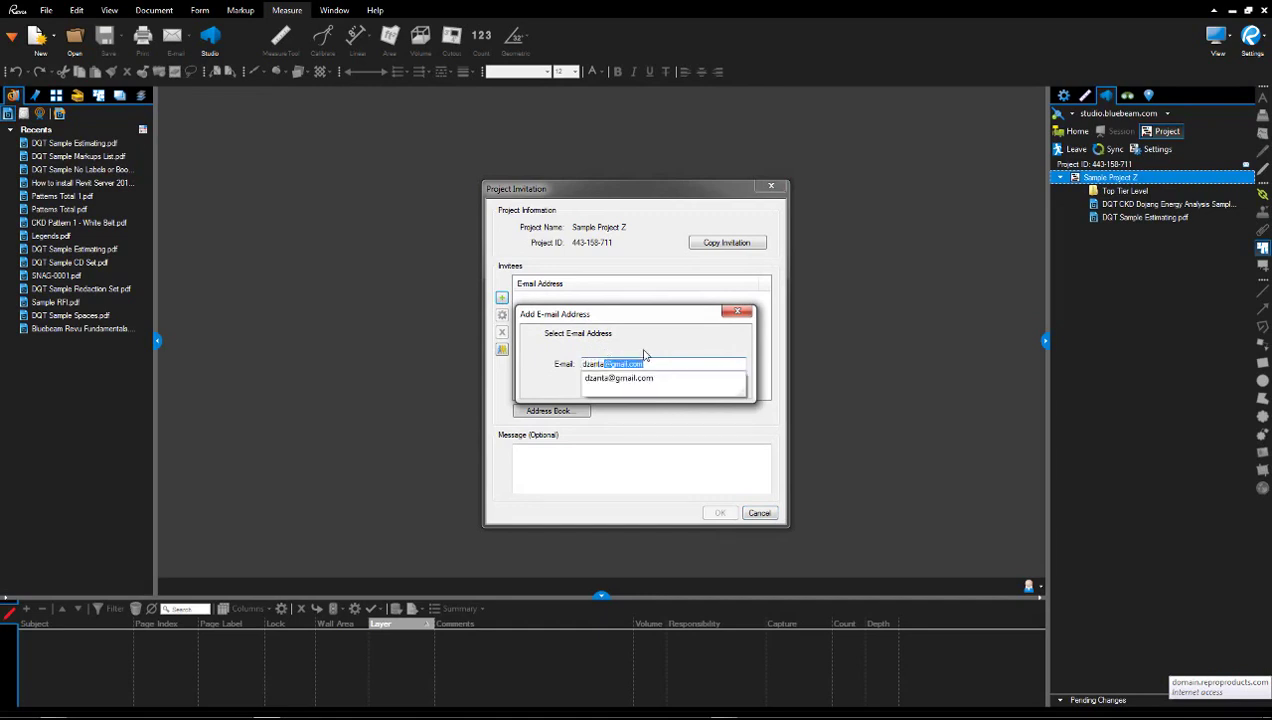
{"action": "key", "text": "Return"}
{"action": "left_click", "coordinate": [686, 389]}
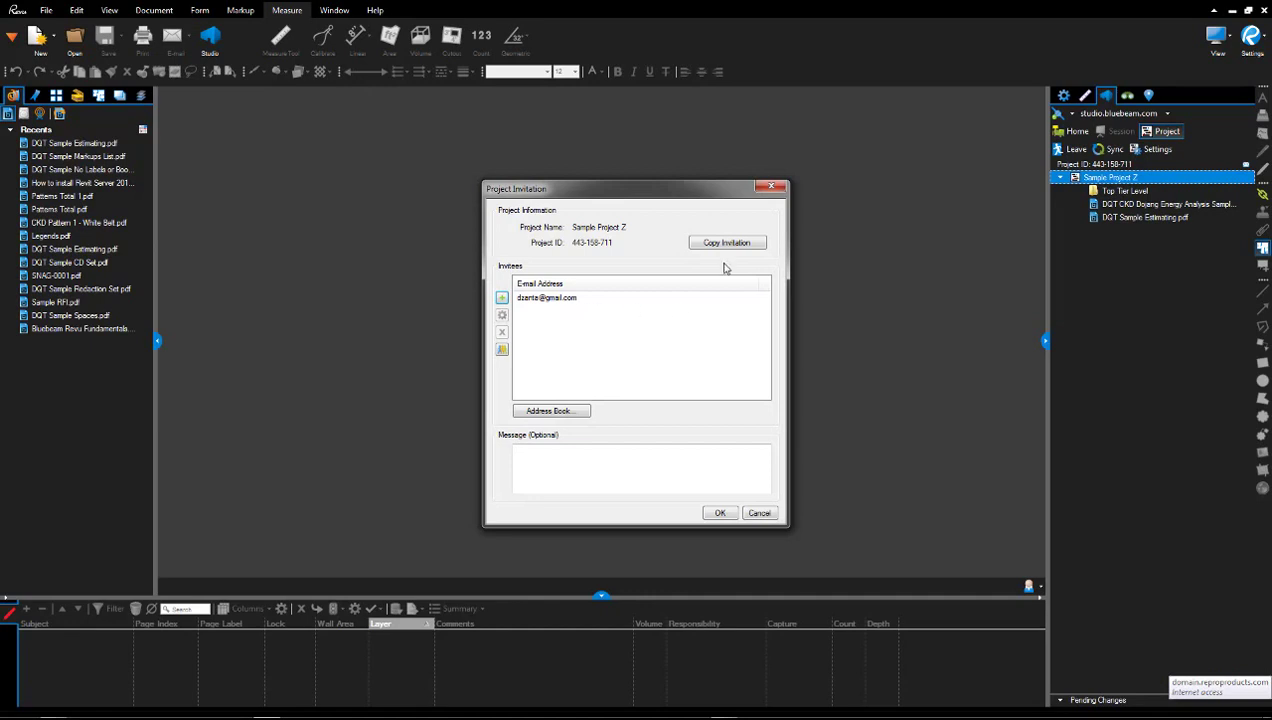
{"action": "left_click", "coordinate": [771, 187]}
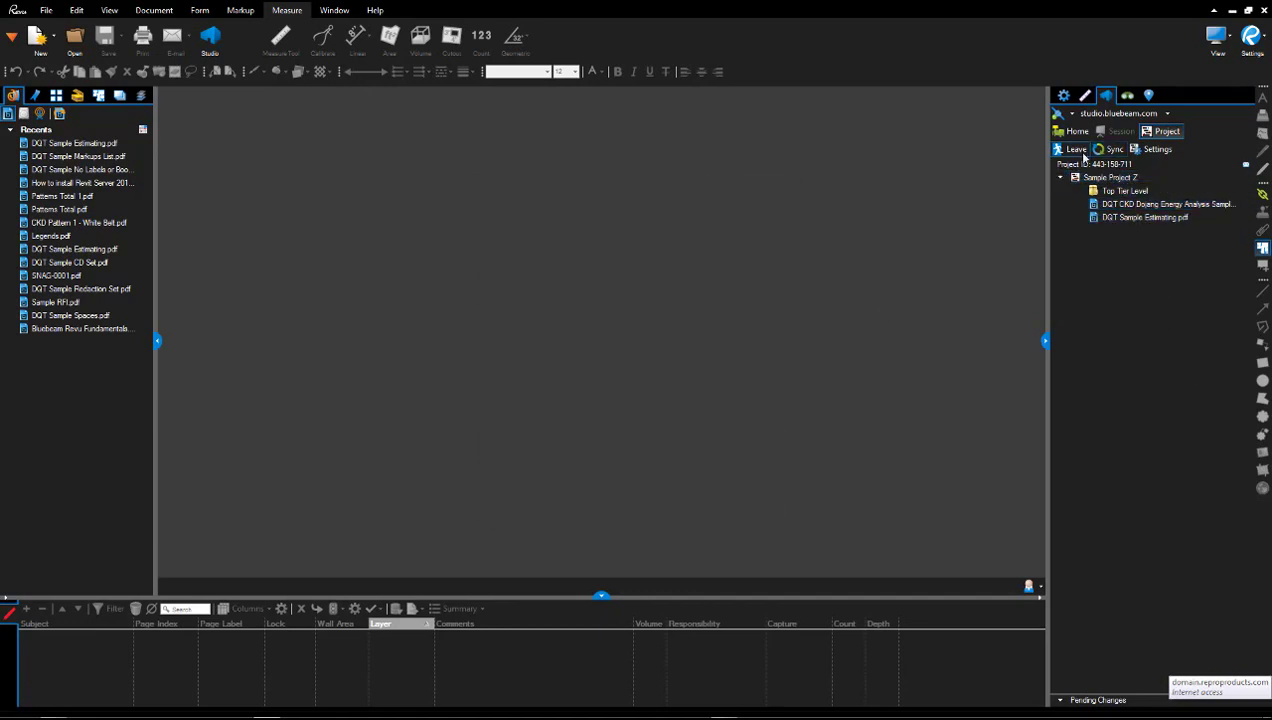
Review the User Access, Permissions and Folder Permissions settings, then leave the project.
{"action": "left_click", "coordinate": [1158, 150]}
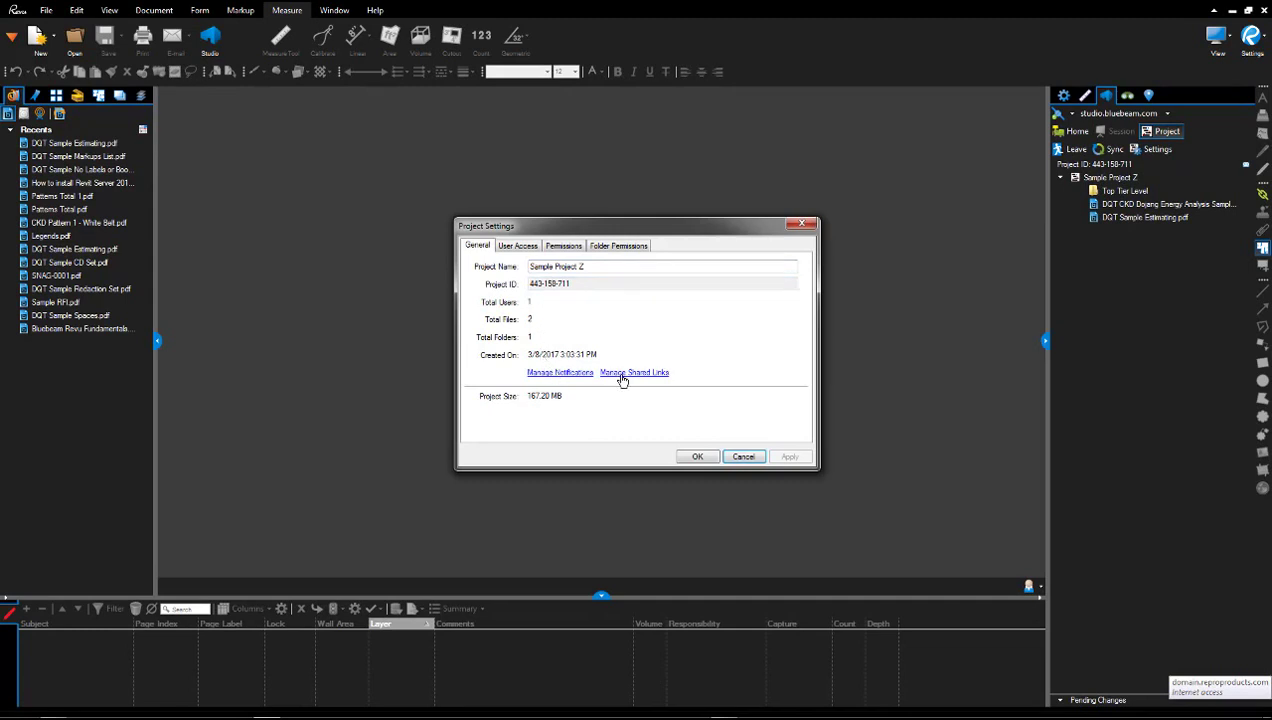
{"action": "left_click", "coordinate": [531, 250]}
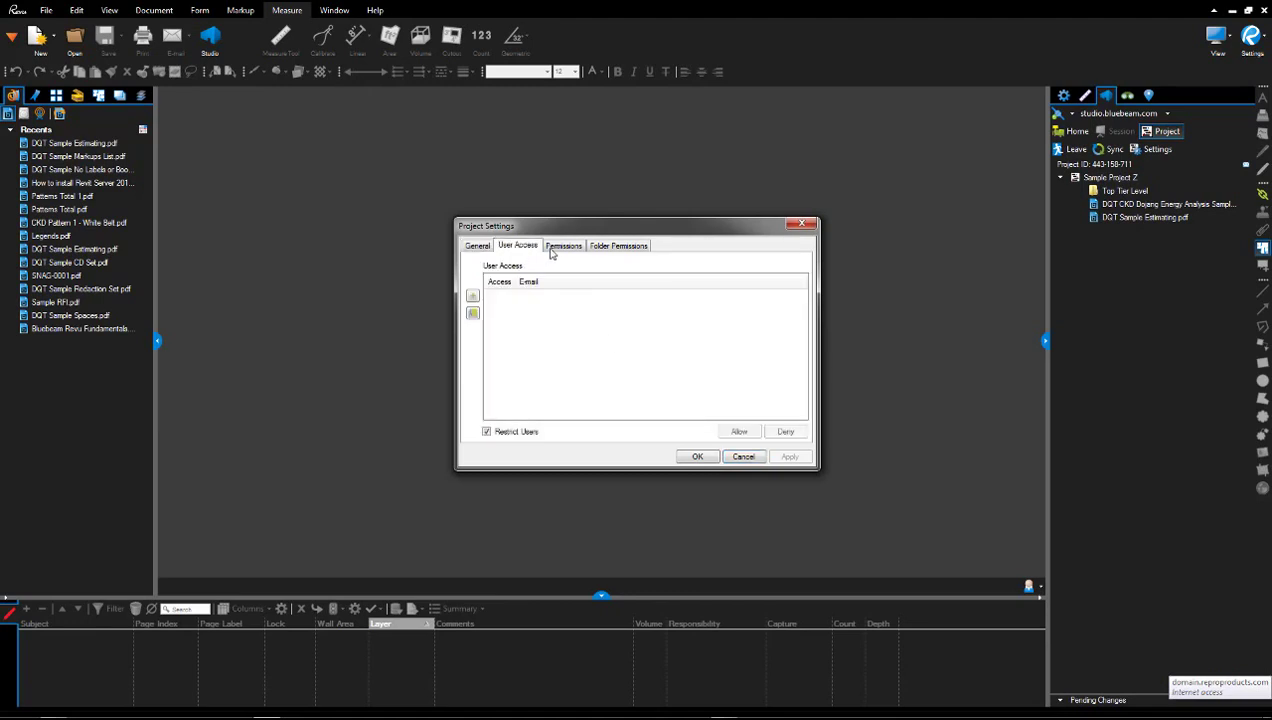
{"action": "left_click", "coordinate": [560, 250]}
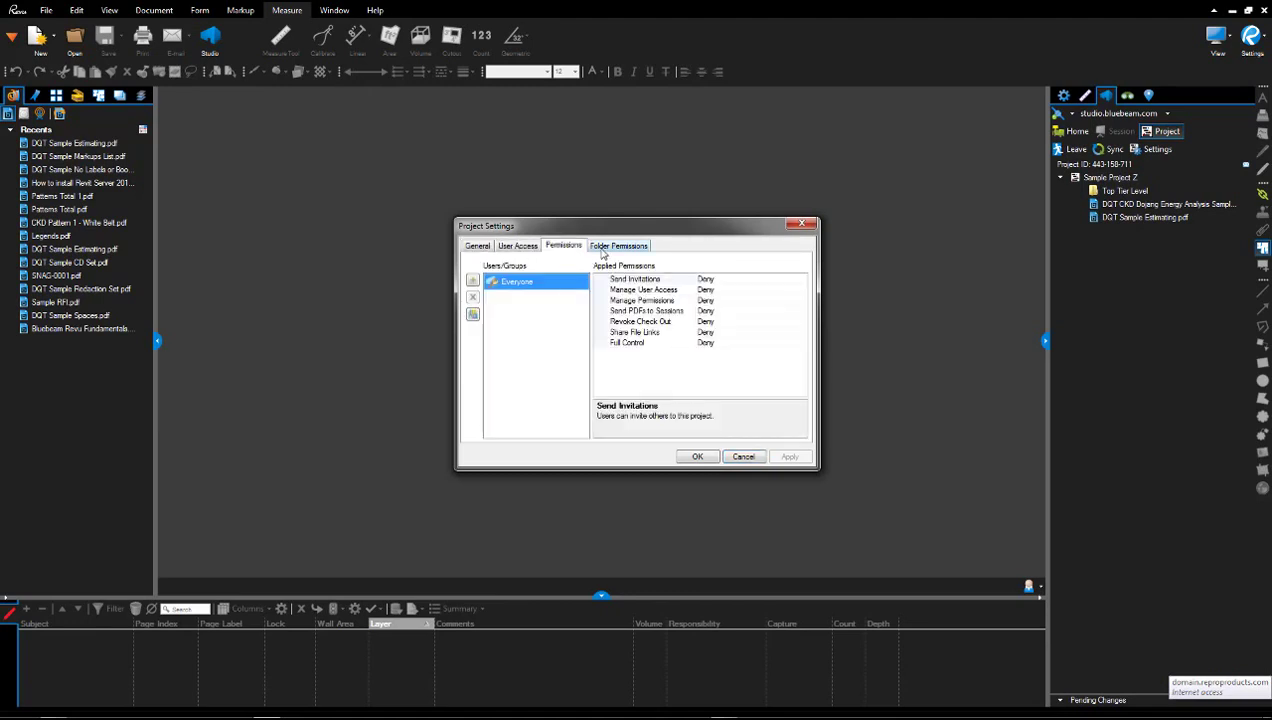
{"action": "left_click", "coordinate": [600, 248]}
{"action": "left_click", "coordinate": [802, 224]}
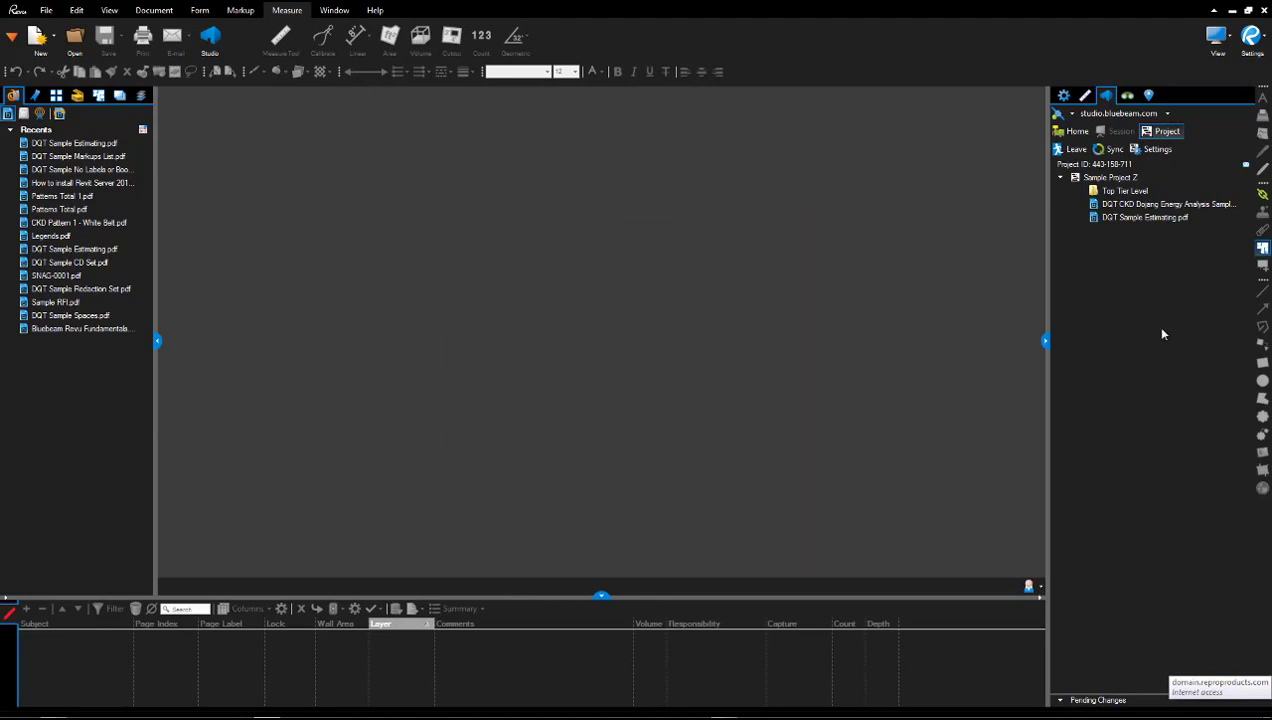
{"action": "left_click", "coordinate": [1073, 149]}
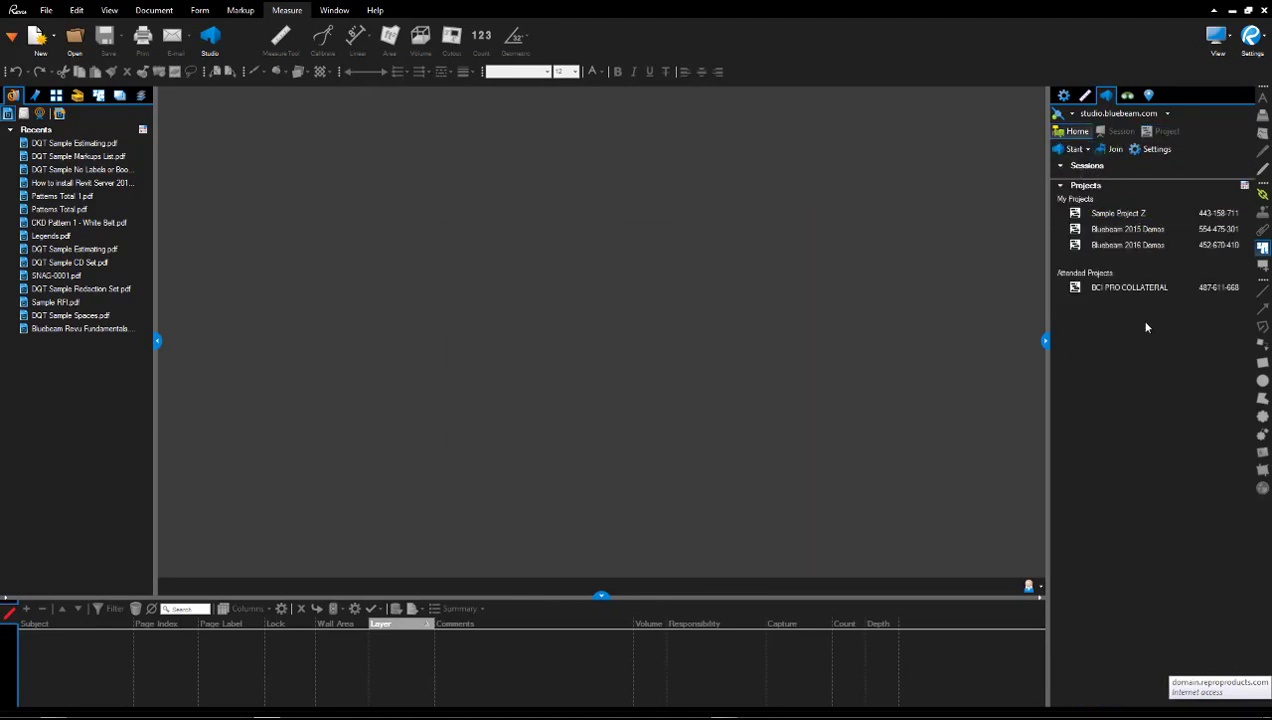
Reopen Sample Project Z from My Projects to show Top Tier Level and both PDFs.
{"action": "right_click", "coordinate": [1122, 214]}
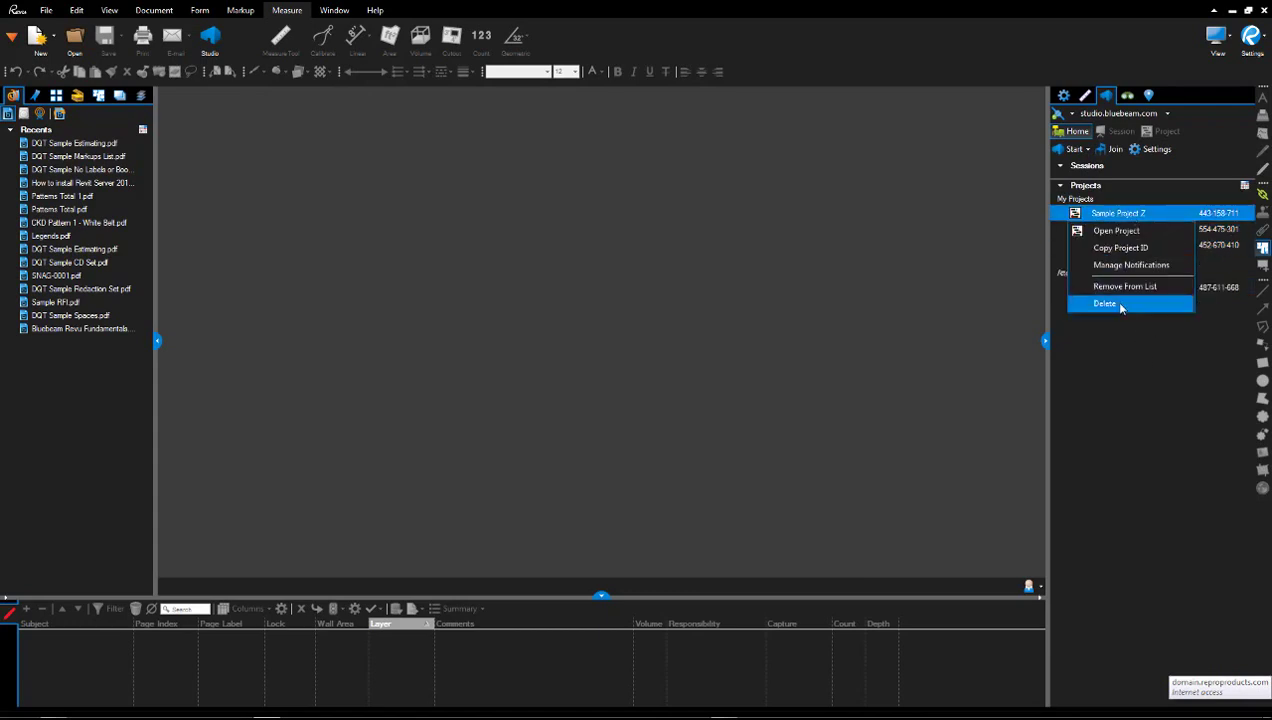
{"action": "left_click", "coordinate": [1146, 375]}
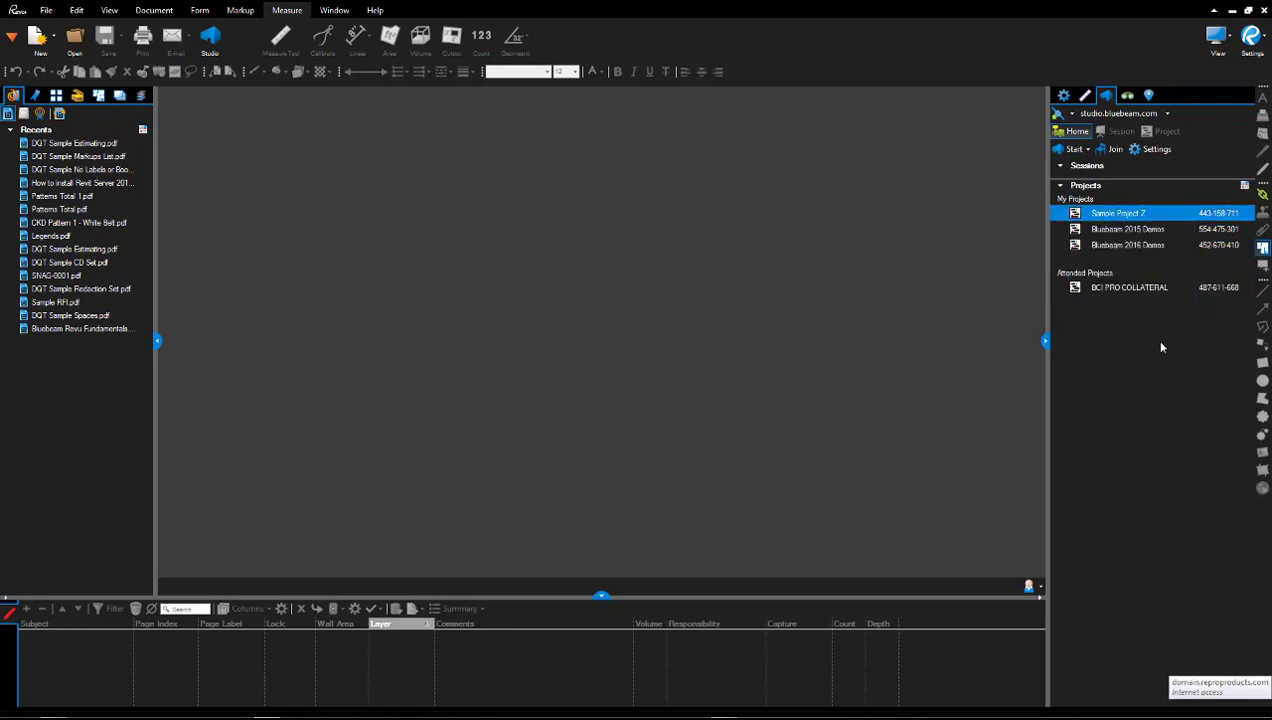
{"action": "double_click", "coordinate": [1136, 215]}
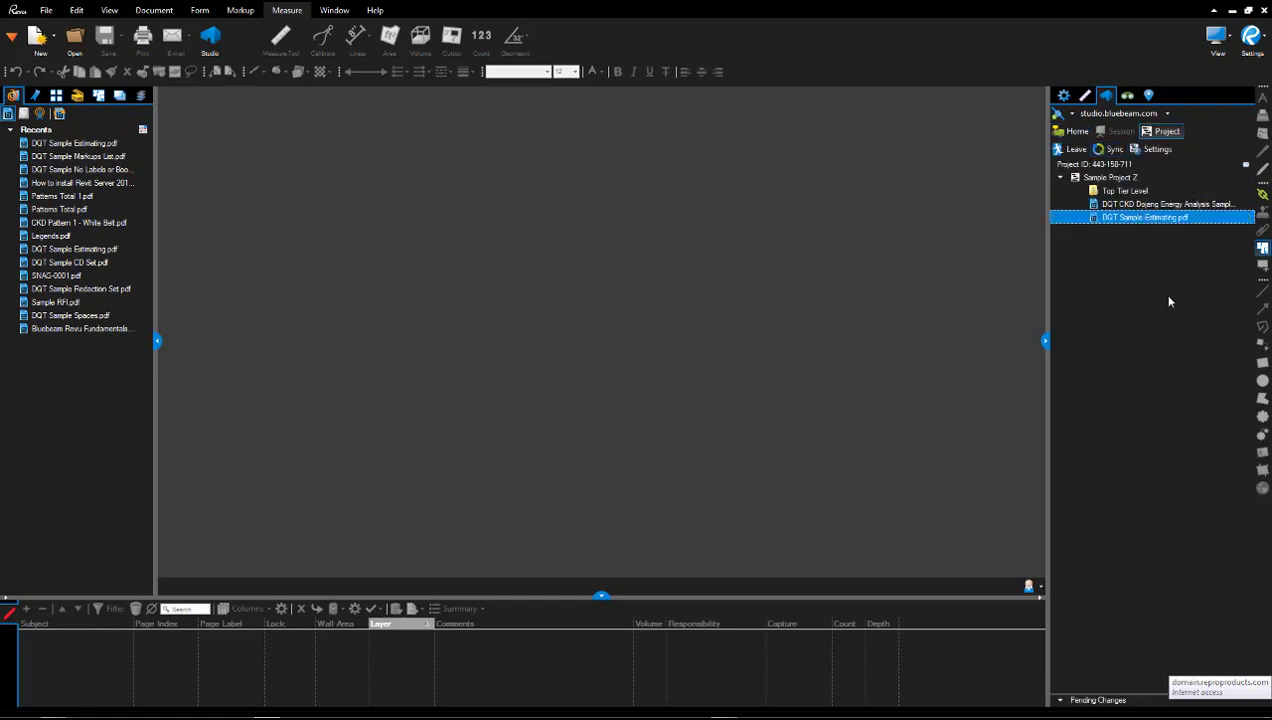
{"action": "left_click", "coordinate": [1074, 149]}
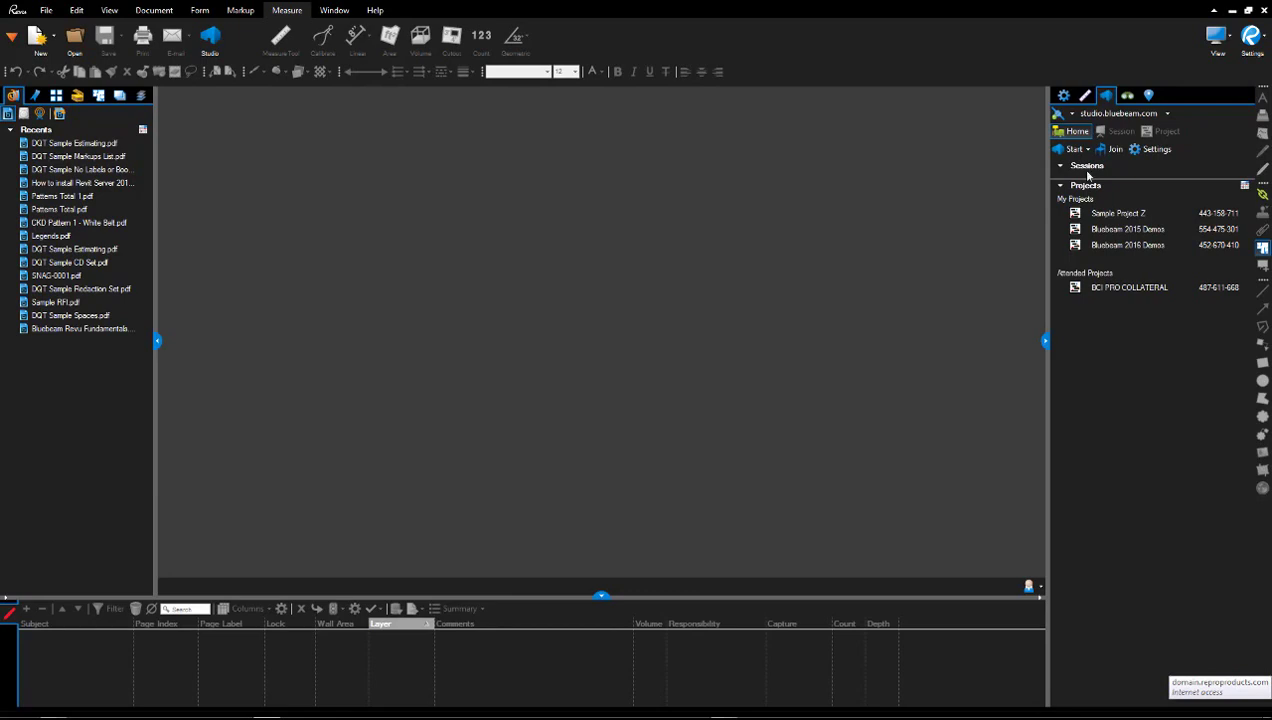
{"action": "left_click", "coordinate": [1106, 213]}
{"action": "double_click", "coordinate": [1106, 213]}
{"action": "left_click", "coordinate": [1121, 216]}
Start a session named 'Sample Estimating Discussion' from DQT Sample Estimating.pdf.
{"action": "right_click", "coordinate": [1127, 222]}
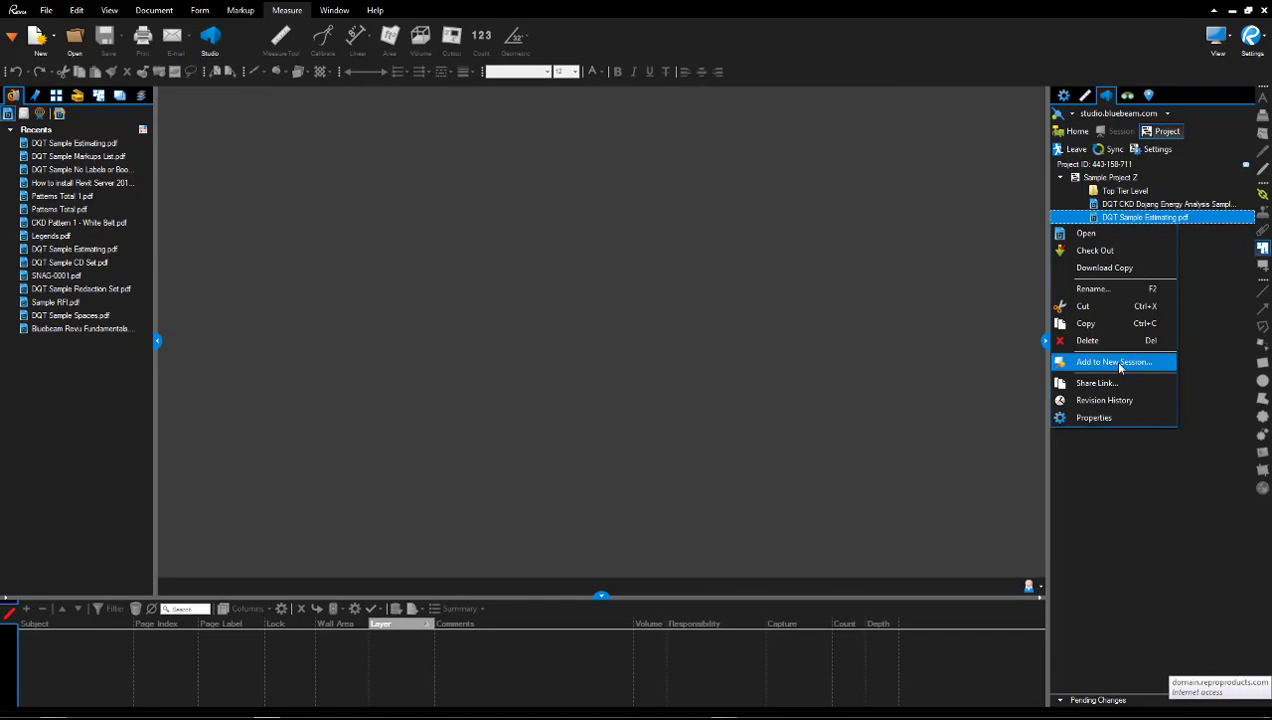
{"action": "left_click", "coordinate": [1117, 362]}
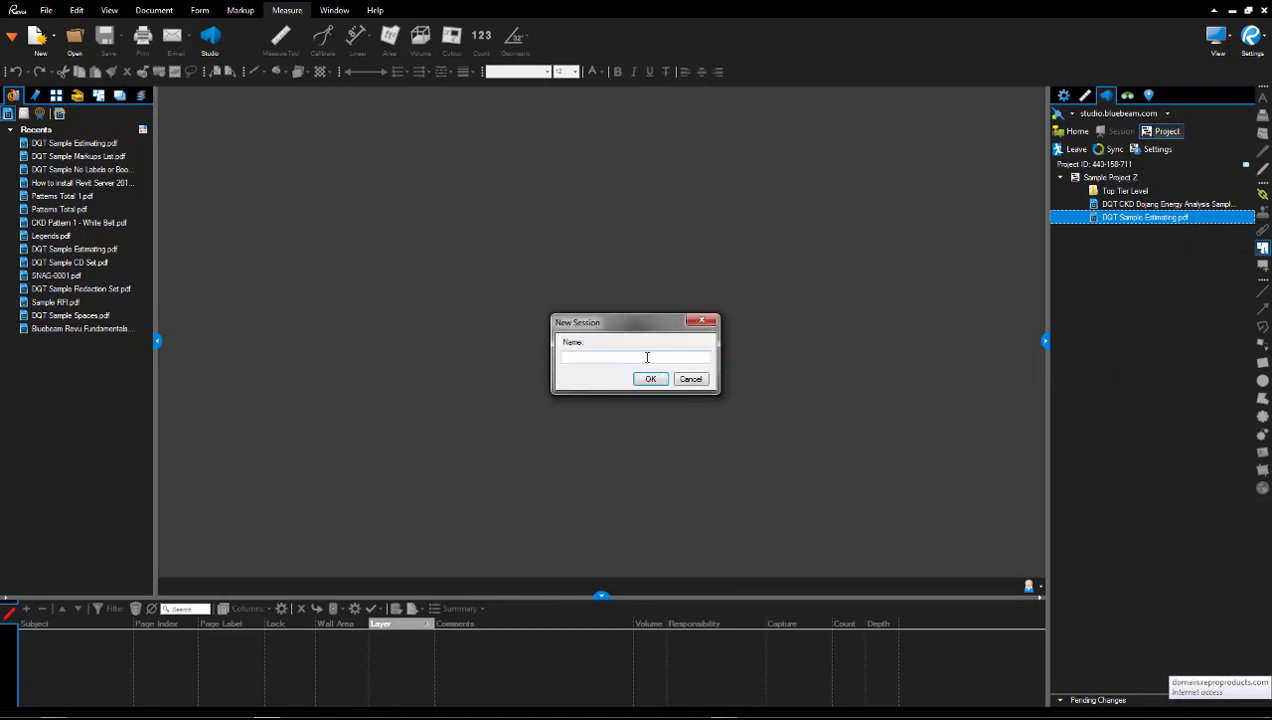
{"action": "type", "text": "Sample Estimating Discussion"}
{"action": "left_click", "coordinate": [650, 379]}
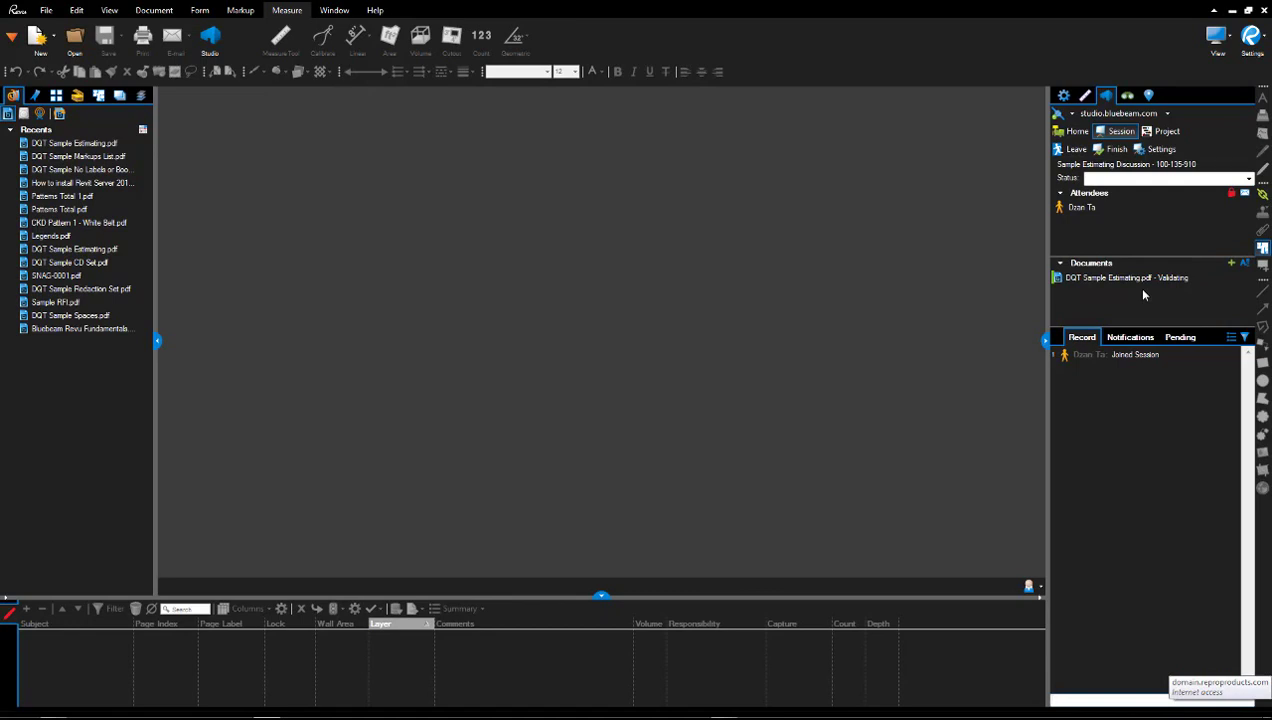
{"action": "left_click", "coordinate": [1083, 208]}
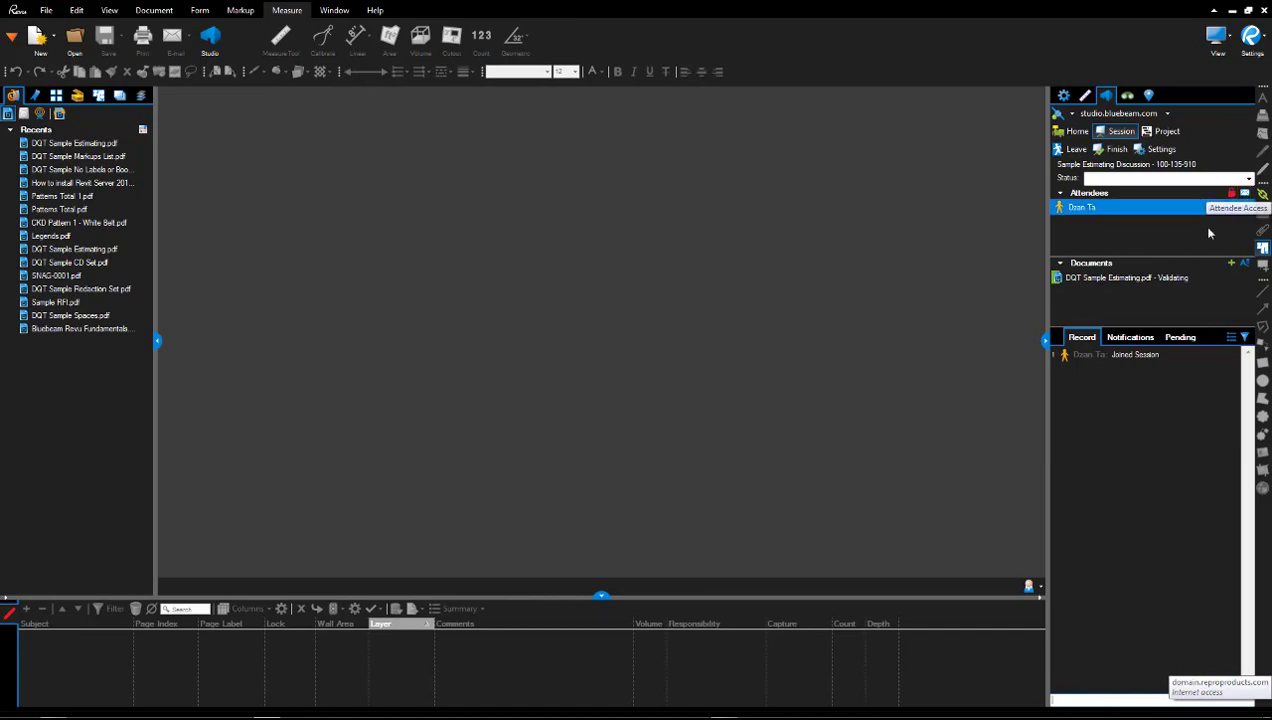
{"action": "left_click", "coordinate": [1140, 283]}
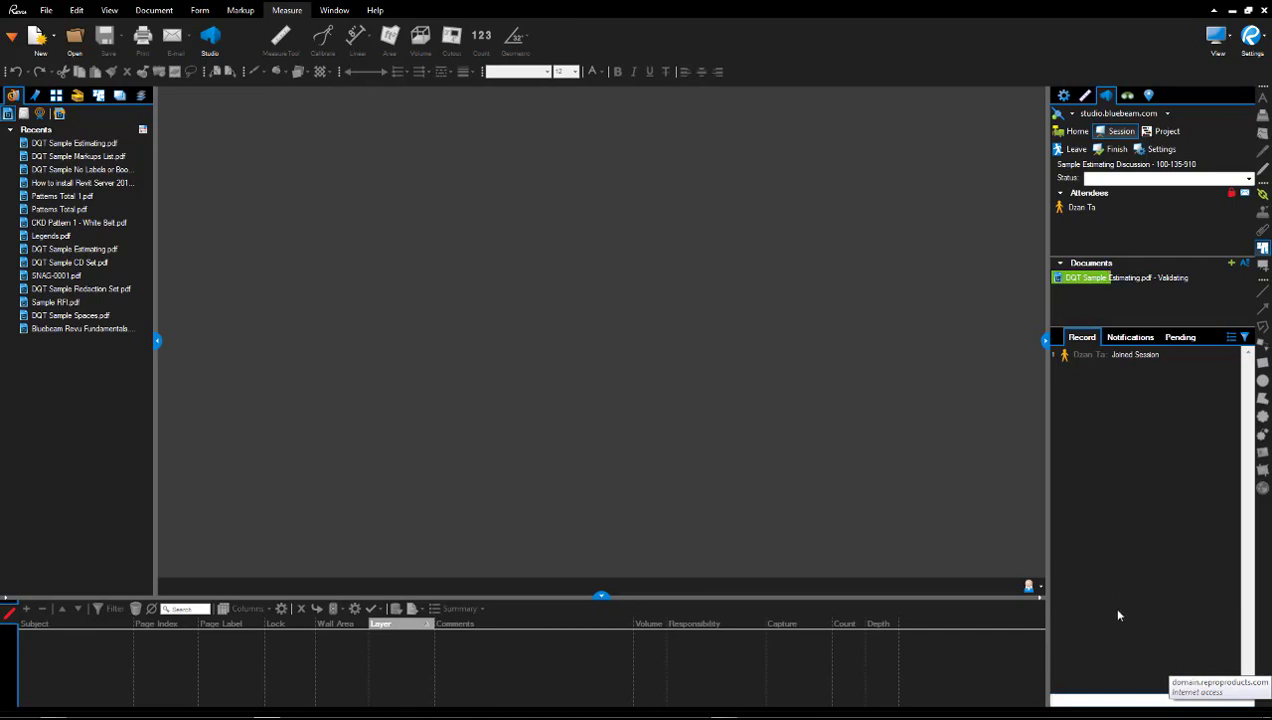
{"action": "left_click", "coordinate": [1135, 340]}
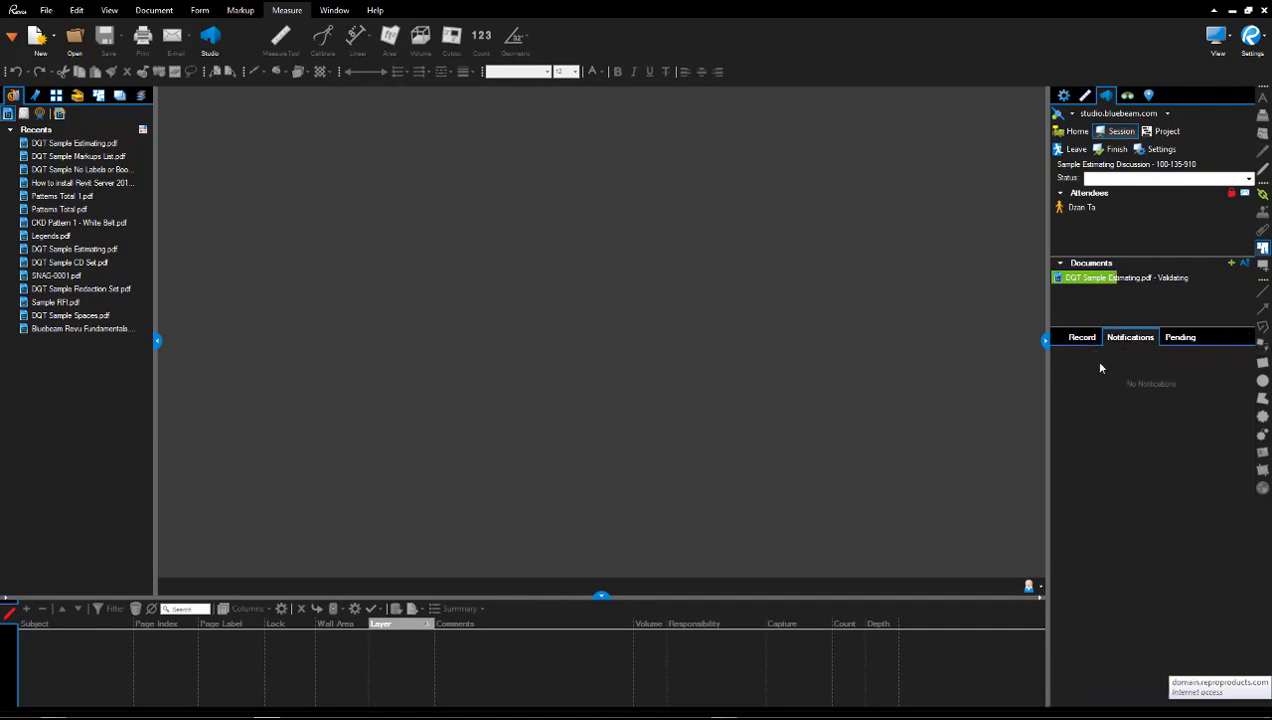
{"action": "left_click", "coordinate": [1082, 339]}
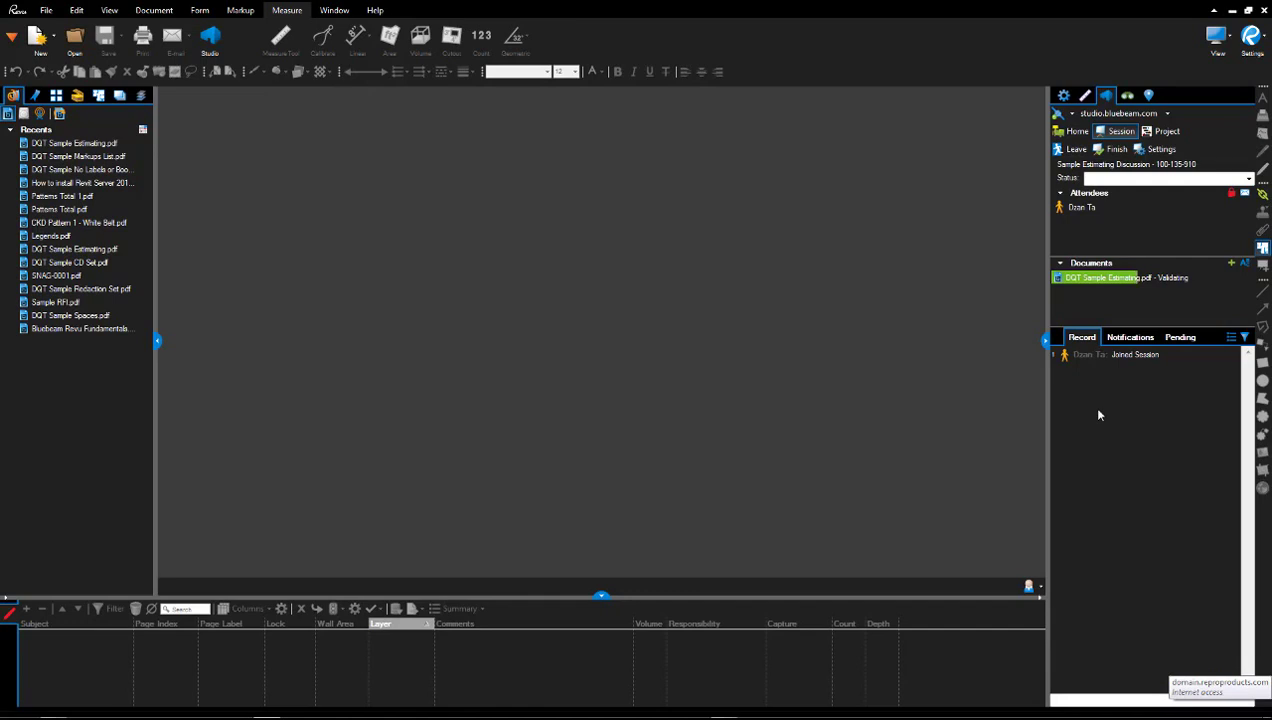
{"action": "left_click", "coordinate": [1178, 339]}
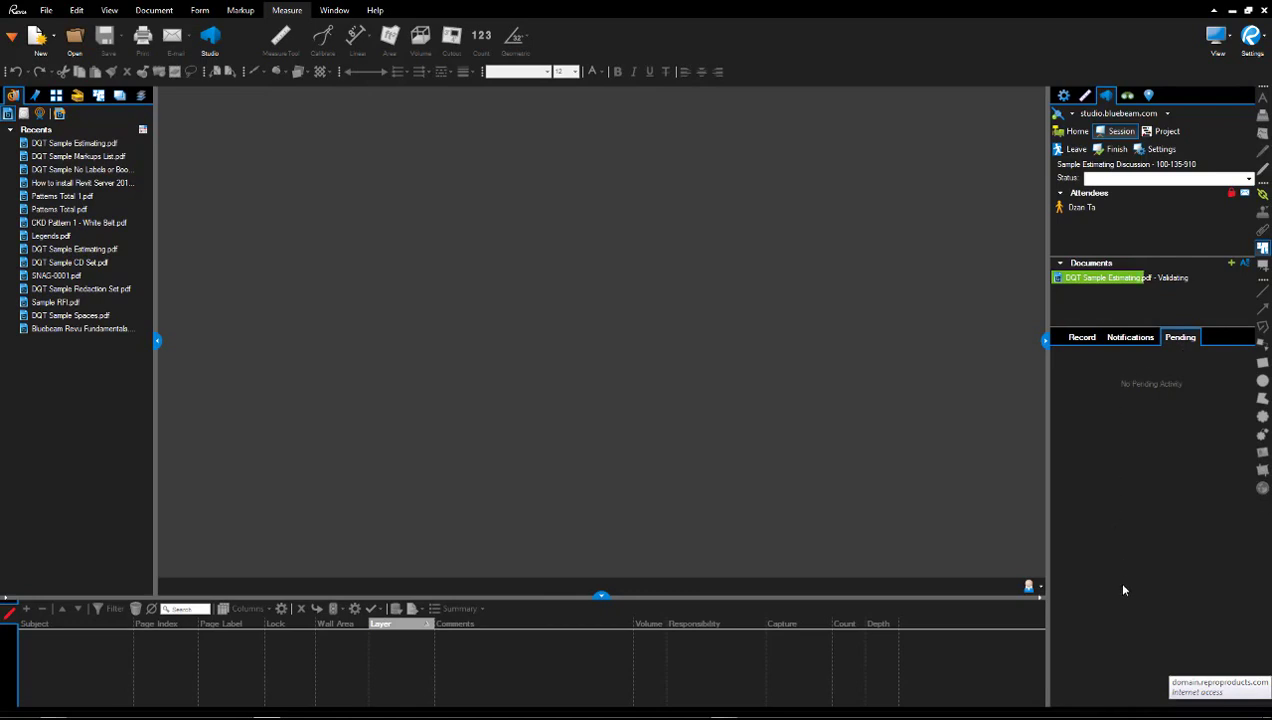
{"action": "left_click", "coordinate": [1080, 338]}
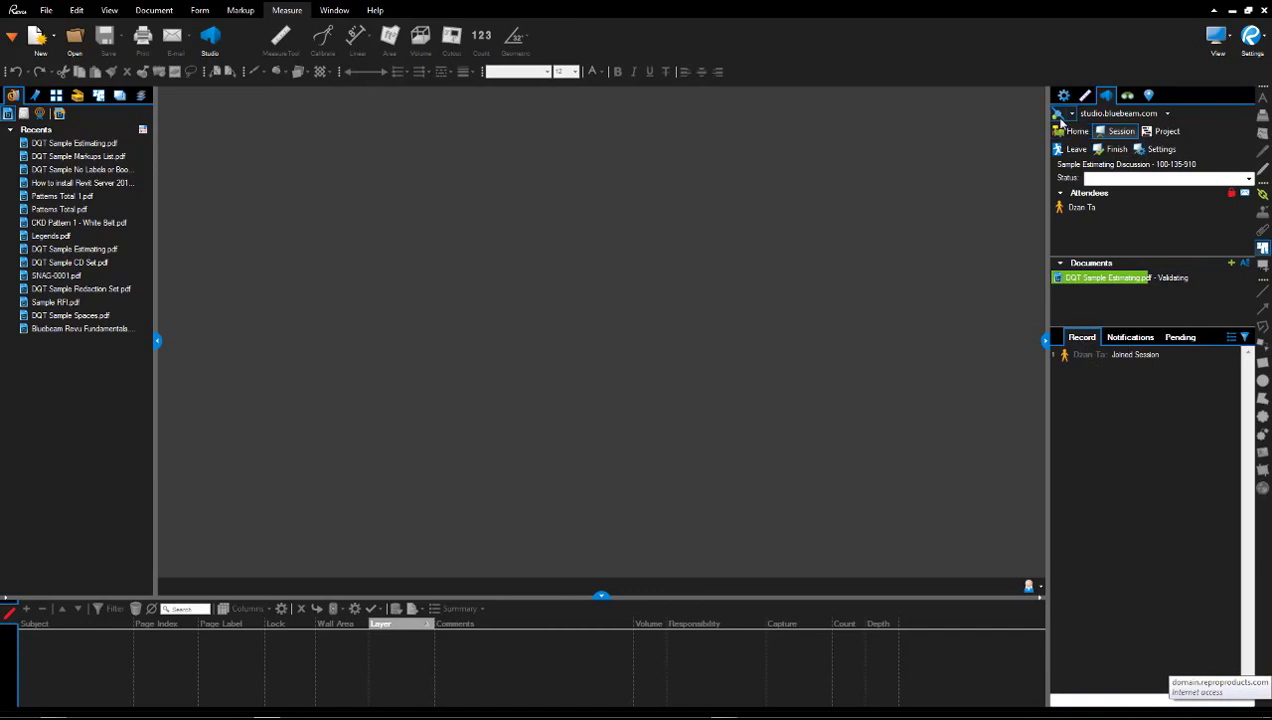
{"action": "left_click", "coordinate": [1059, 121]}
{"action": "left_click", "coordinate": [1185, 340]}
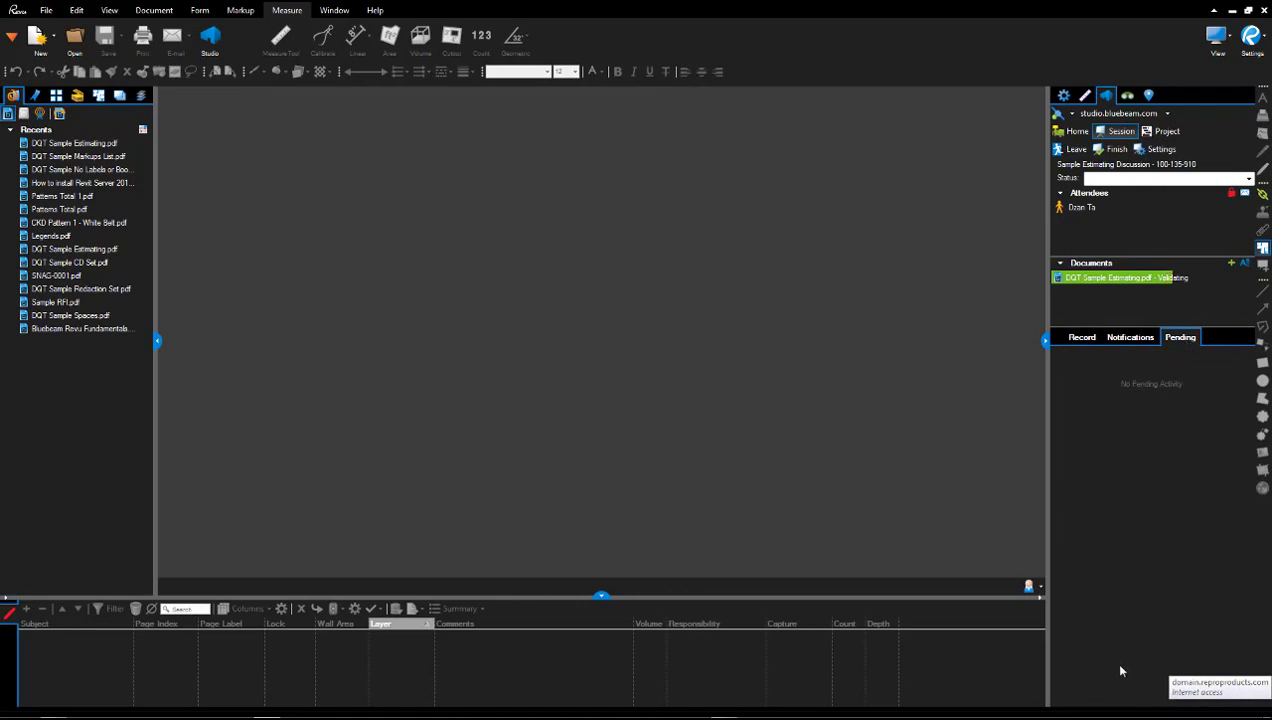
{"action": "left_click", "coordinate": [1080, 339]}
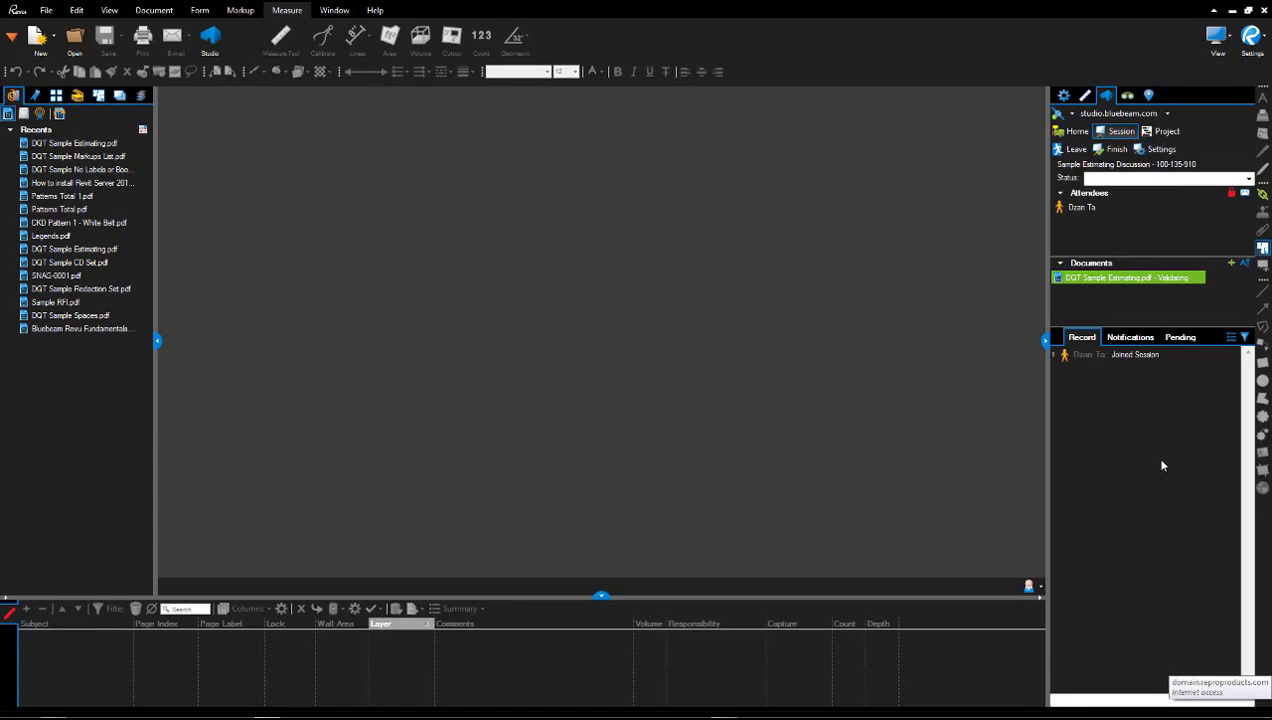
Open the session's DQT Sample Estimating.pdf and zoom into sheet A103's central room.
{"action": "left_click", "coordinate": [1131, 278]}
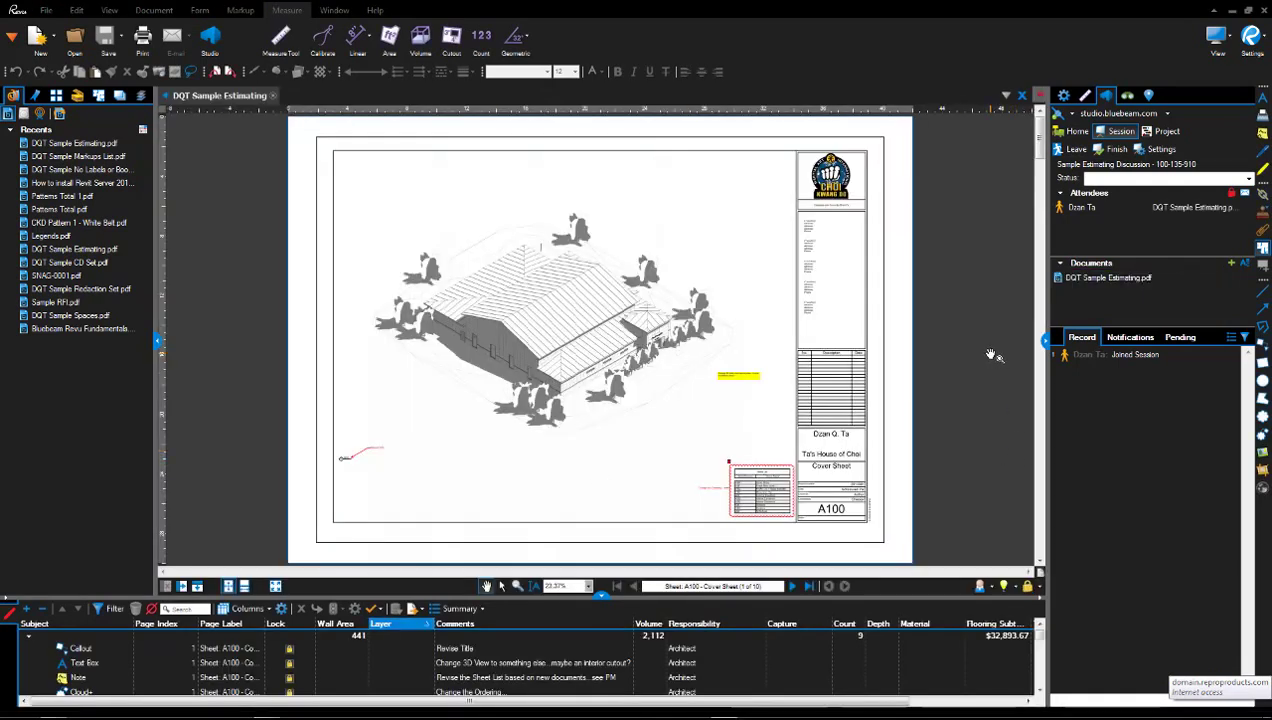
{"action": "mouse_move", "coordinate": [1120, 281]}
{"action": "left_click", "coordinate": [57, 96]}
{"action": "left_click", "coordinate": [80, 275]}
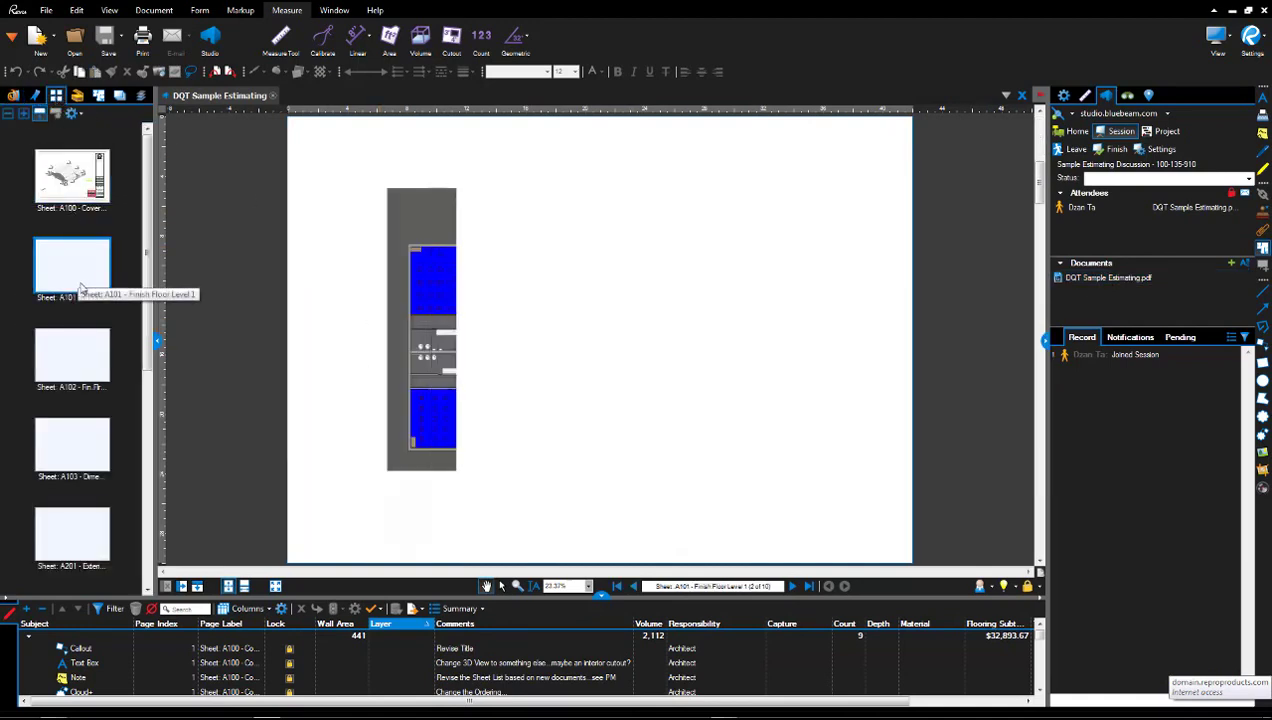
{"action": "left_click", "coordinate": [78, 362]}
{"action": "left_click", "coordinate": [74, 443]}
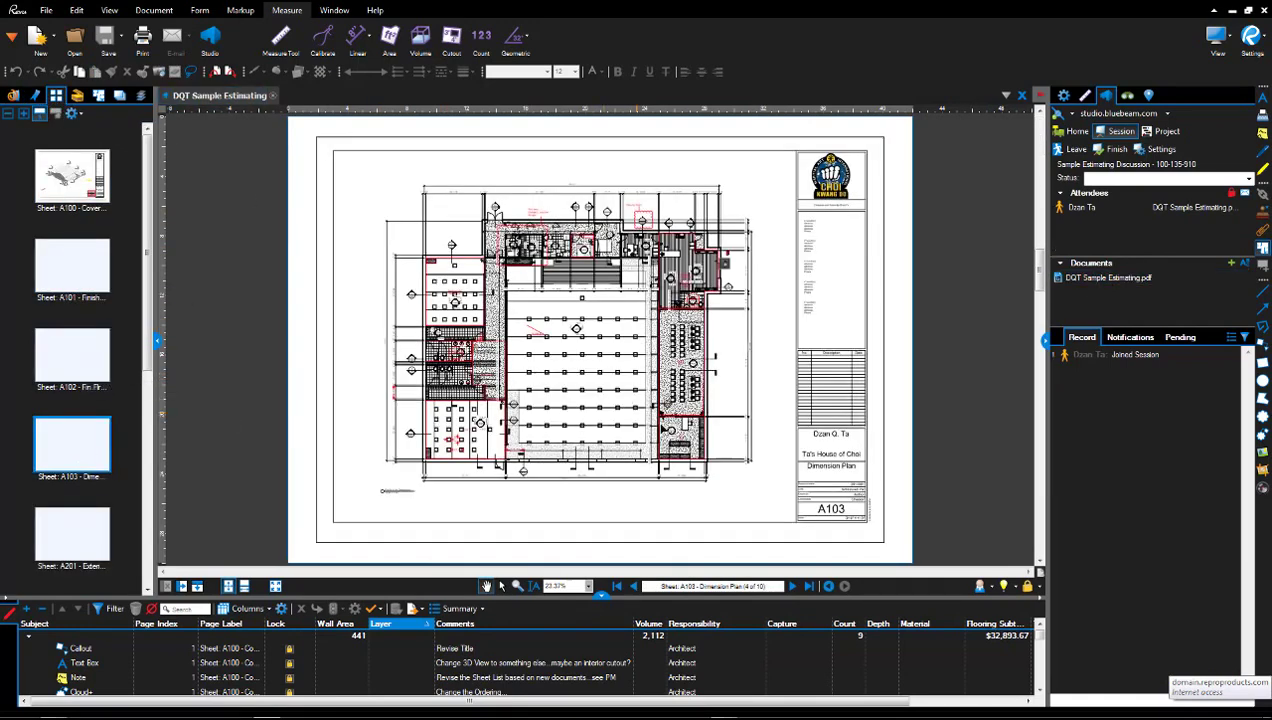
{"action": "scroll", "coordinate": [670, 355], "scroll_direction": "up", "scroll_amount": 6}
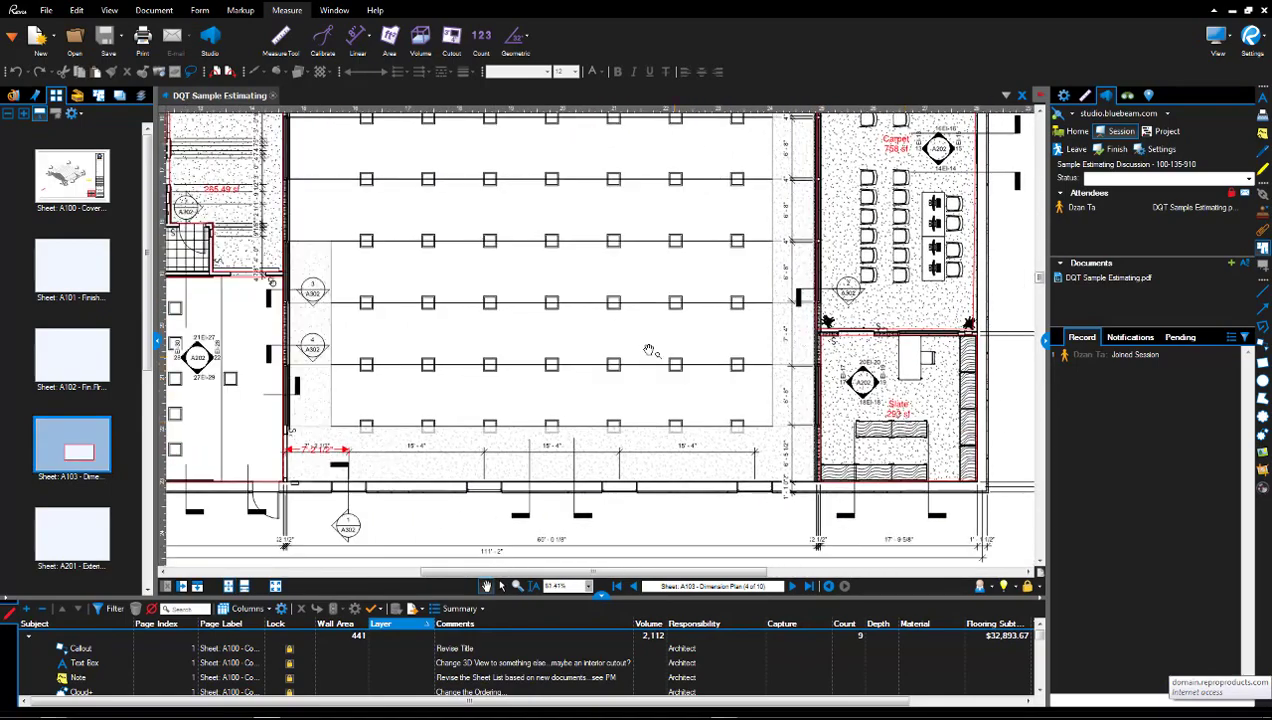
{"action": "left_click_drag", "start_coordinate": [670, 355], "coordinate": [742, 287]}
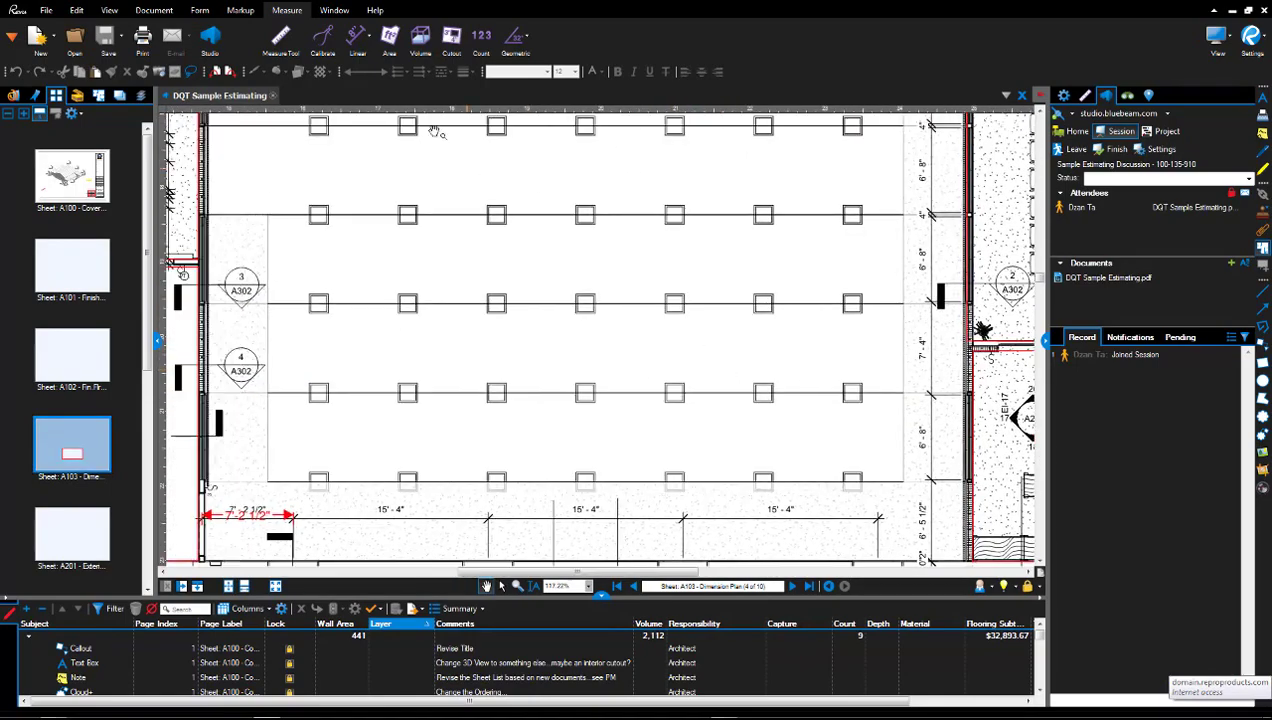
Draw a revision cloud around the central light fixtures on sheet A103.
{"action": "left_click", "coordinate": [240, 10]}
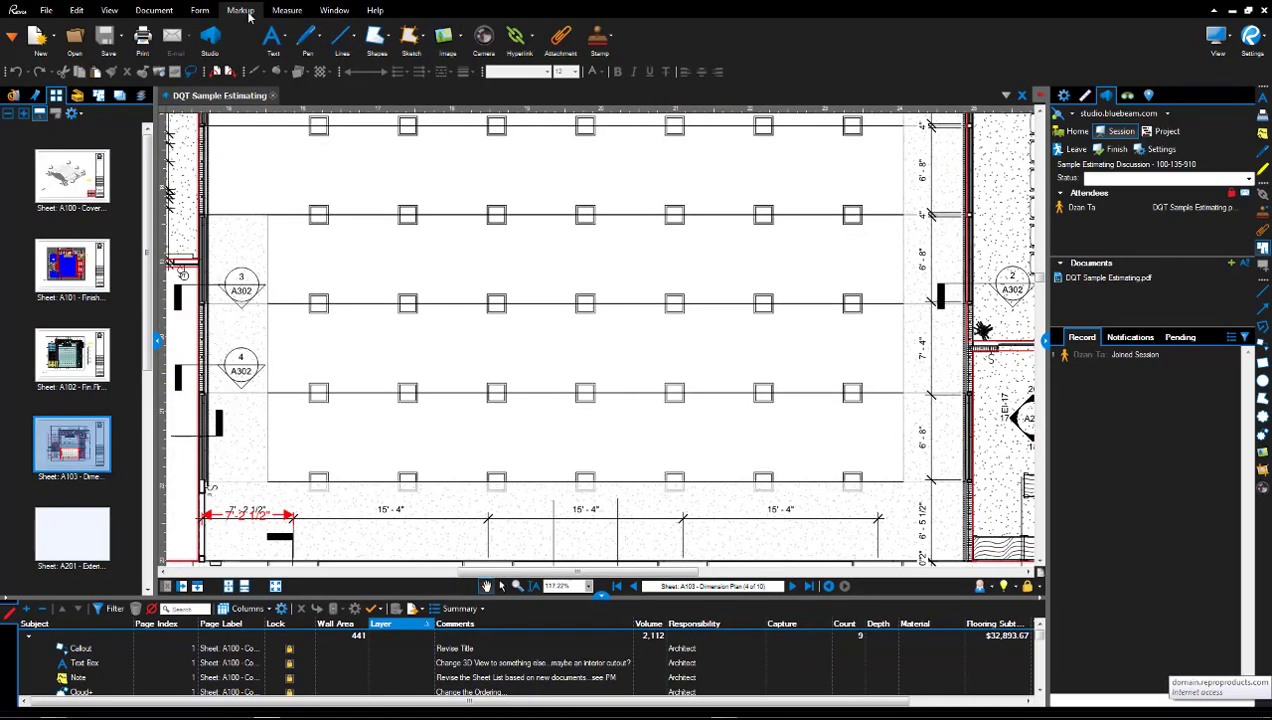
{"action": "left_click", "coordinate": [387, 38]}
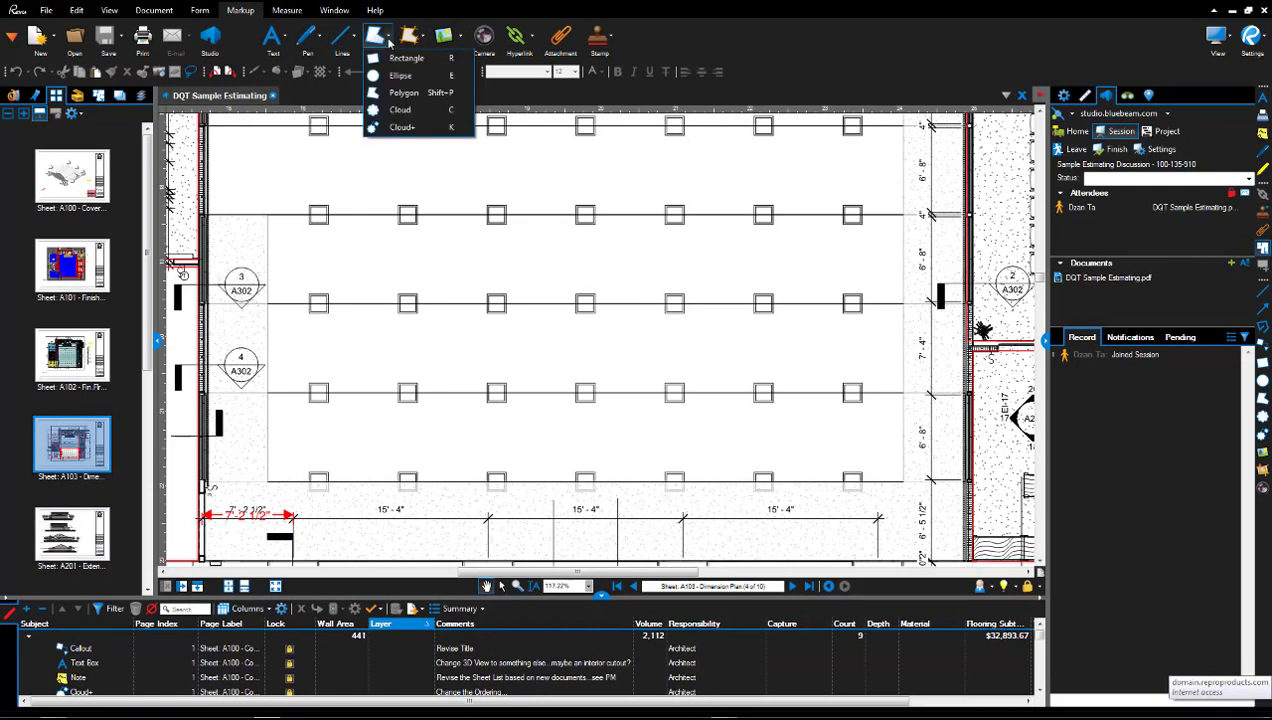
{"action": "left_click", "coordinate": [396, 110]}
{"action": "left_click_drag", "start_coordinate": [474, 280], "coordinate": [619, 406]}
{"action": "mouse_move", "coordinate": [1124, 376]}
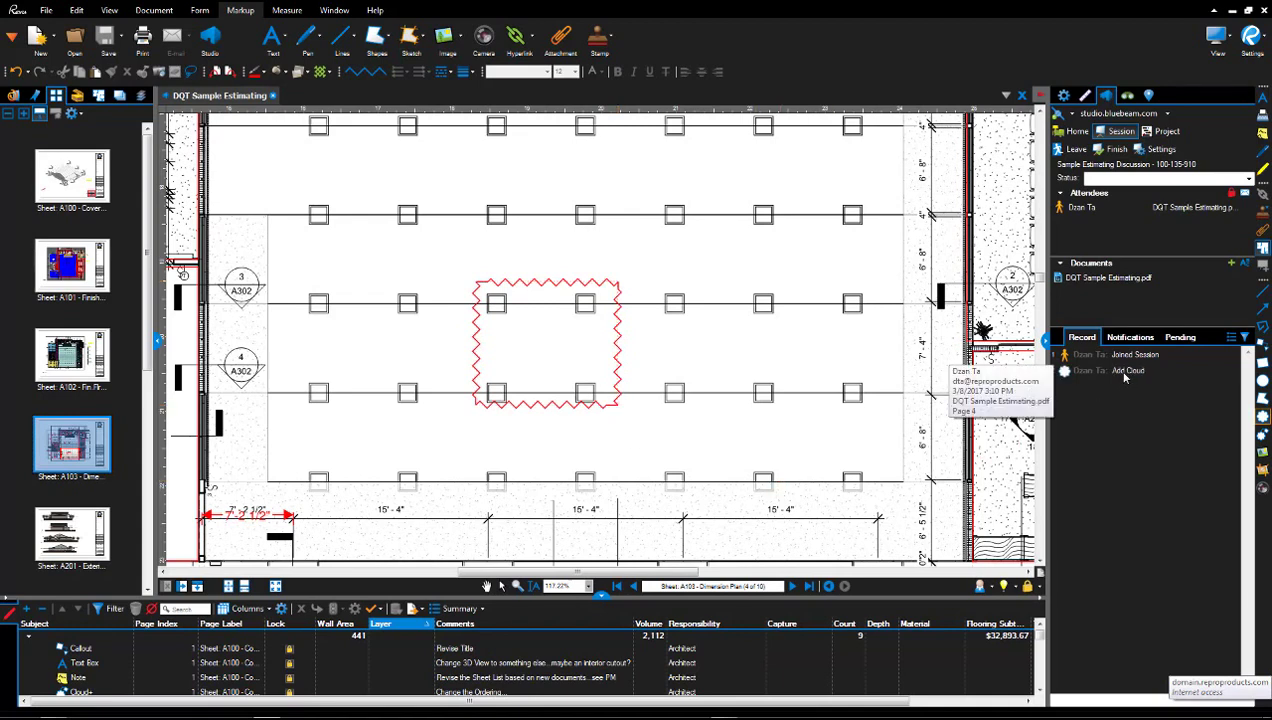
{"action": "left_click", "coordinate": [1126, 377]}
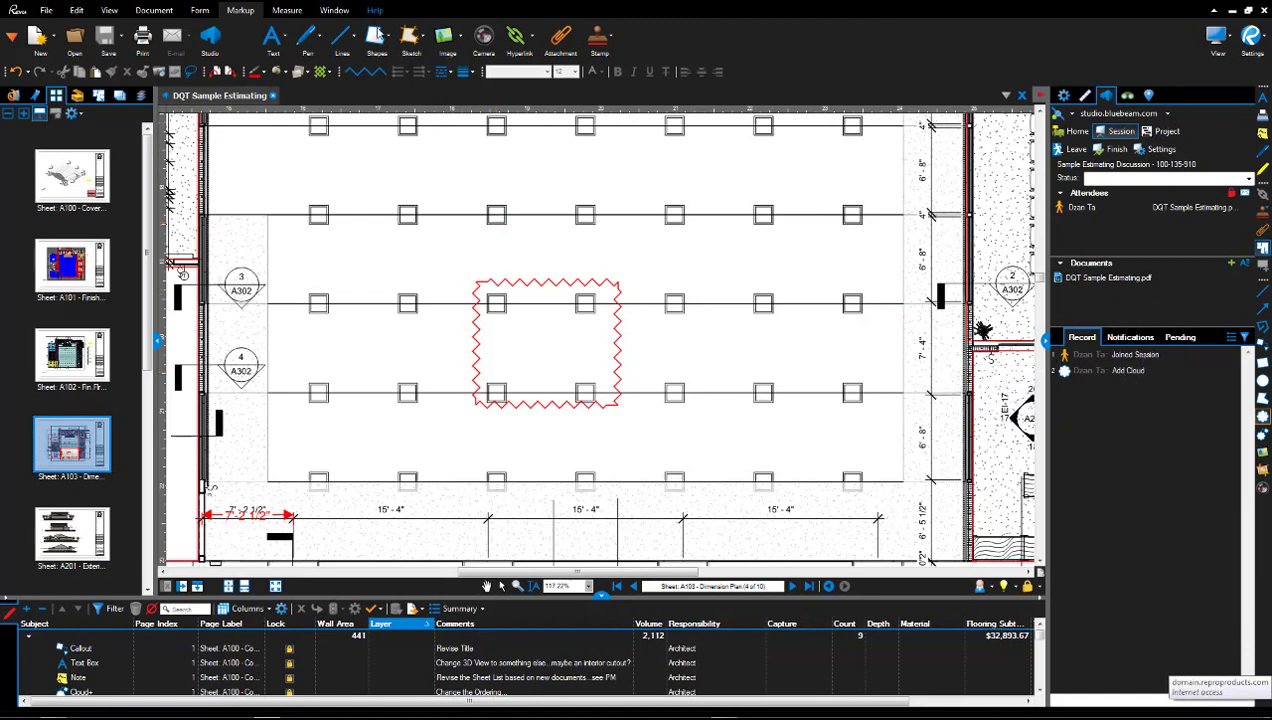
Add a Cloud+ markup with a leader labelled 'test' right of the first cloud.
{"action": "left_click", "coordinate": [387, 38]}
{"action": "left_click", "coordinate": [403, 128]}
{"action": "scroll", "coordinate": [622, 270], "scroll_direction": "right", "scroll_amount": 3}
{"action": "mouse_move", "coordinate": [532, 180]}
{"action": "left_mouse_down"}
{"action": "mouse_move", "coordinate": [703, 293]}
{"action": "mouse_move", "coordinate": [700, 305]}
{"action": "left_mouse_up"}
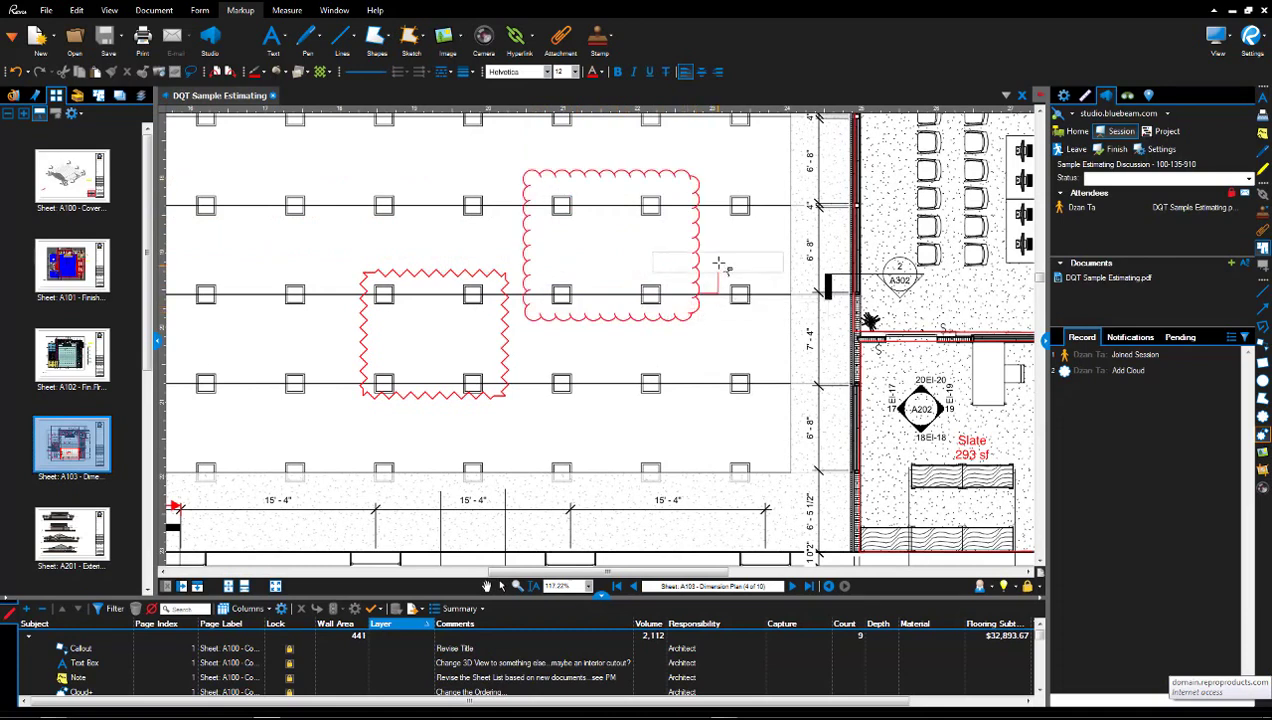
{"action": "left_click", "coordinate": [750, 245]}
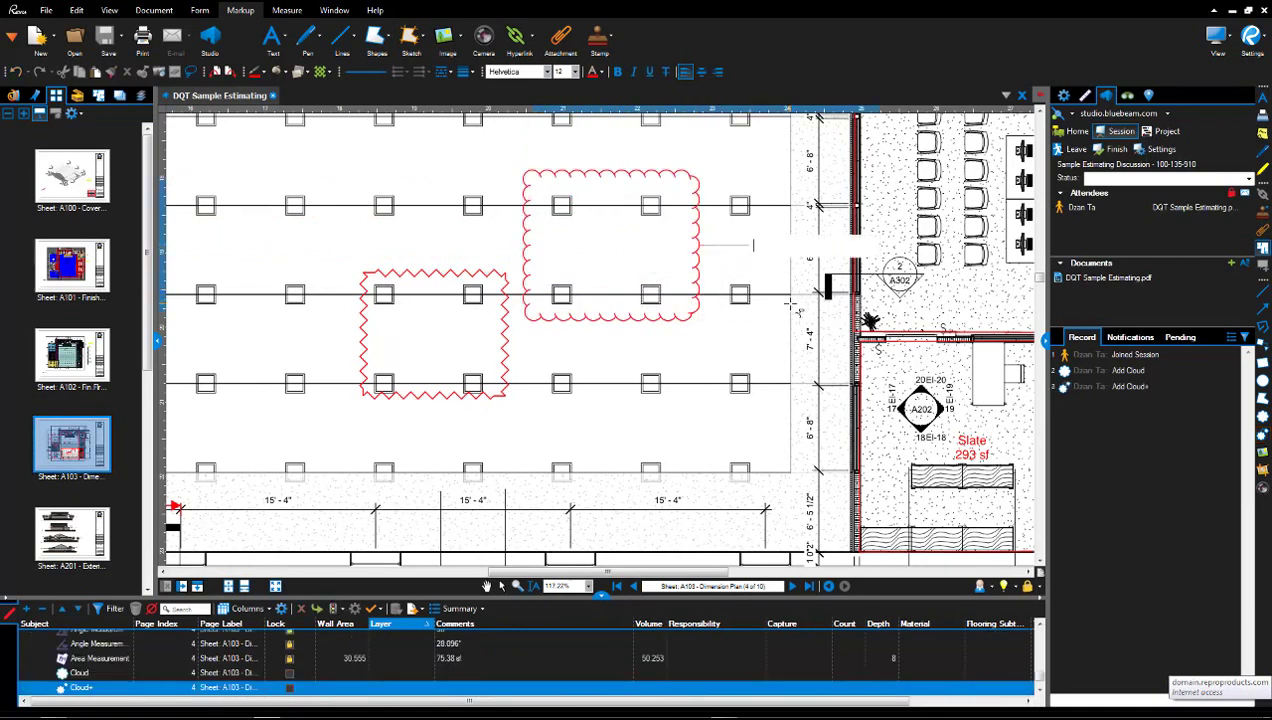
{"action": "type", "text": "test"}
{"action": "left_click", "coordinate": [763, 293]}
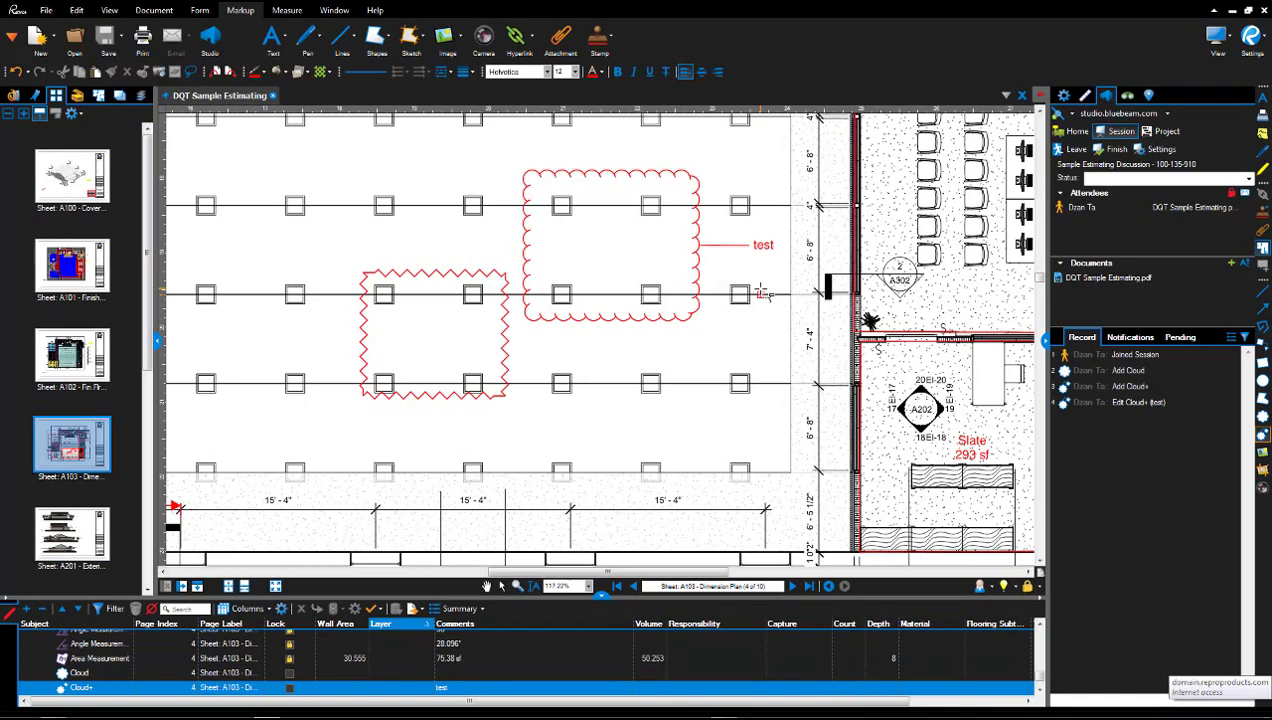
{"action": "left_click", "coordinate": [759, 293]}
{"action": "key", "text": "Escape"}
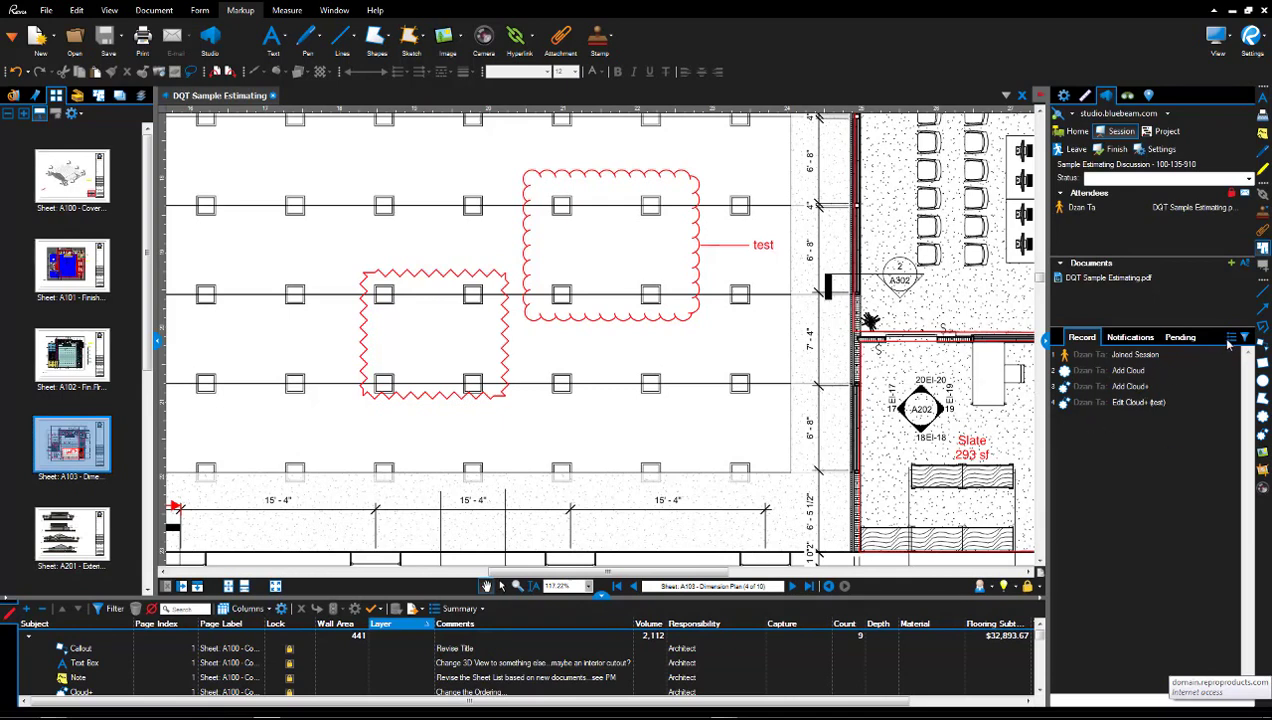
Export the session report as a Letter-size PDF package saved in C:\Temp.
{"action": "left_click", "coordinate": [1230, 340]}
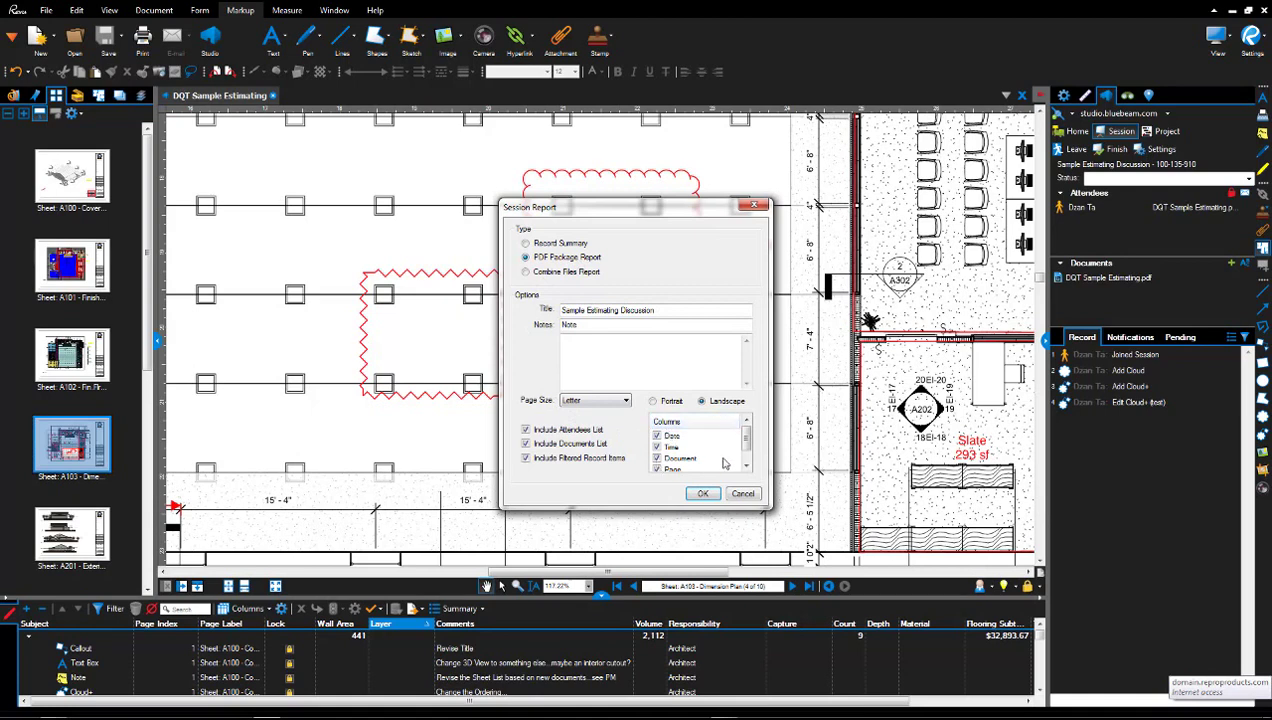
{"action": "left_click_drag", "start_coordinate": [747, 440], "coordinate": [747, 440]}
{"action": "left_click", "coordinate": [611, 403]}
{"action": "left_click", "coordinate": [611, 403]}
{"action": "left_click", "coordinate": [588, 342]}
{"action": "left_click", "coordinate": [703, 495]}
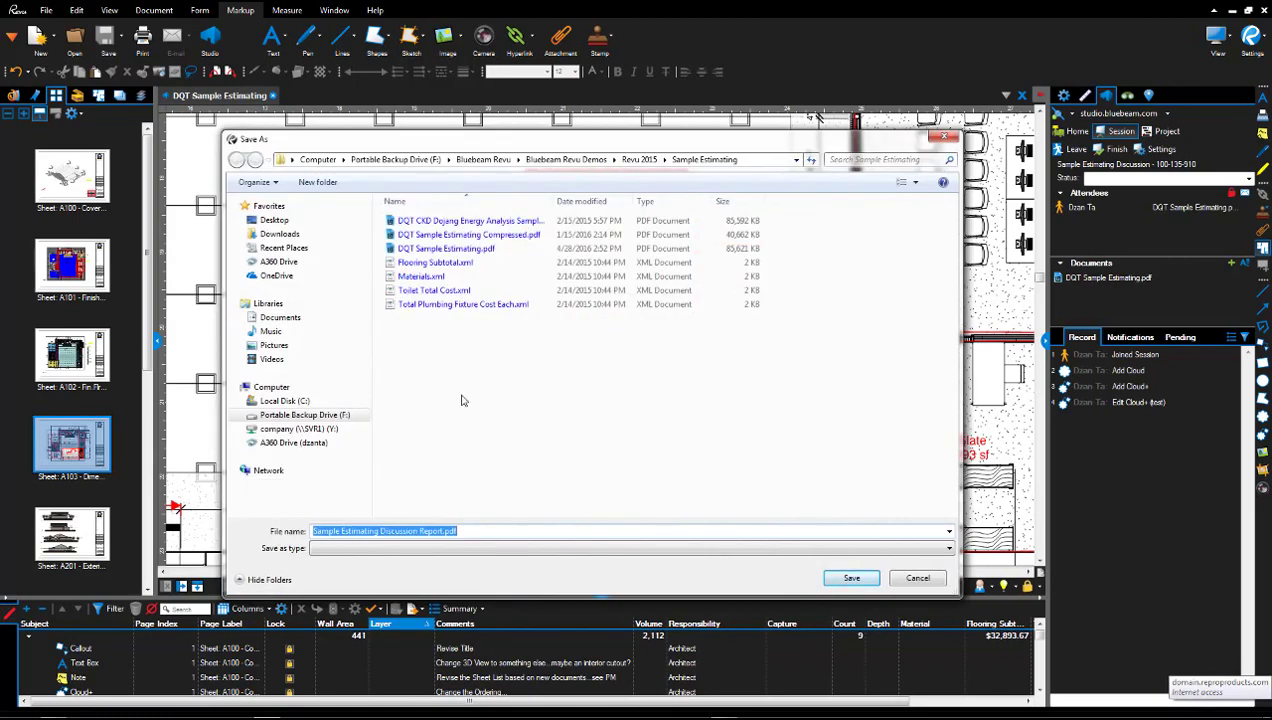
{"action": "left_click", "coordinate": [358, 401]}
{"action": "double_click", "coordinate": [424, 348]}
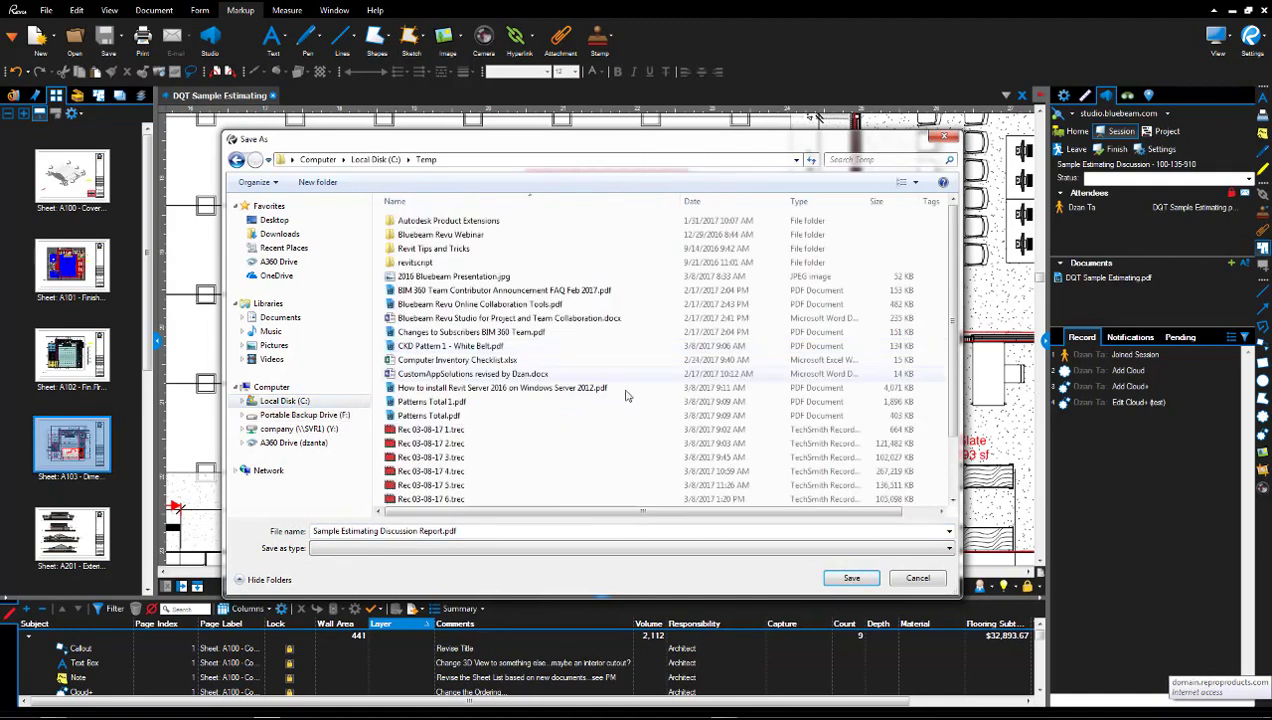
{"action": "left_click", "coordinate": [851, 578]}
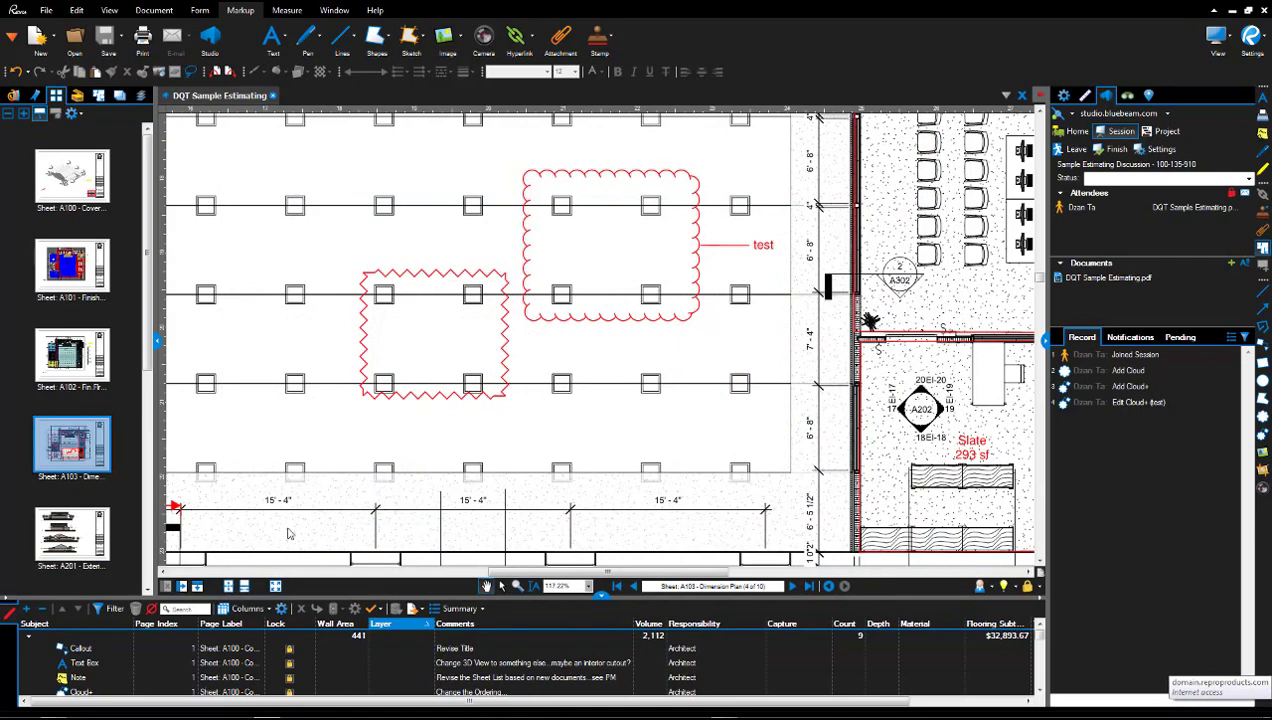
Open the saved report from C:\Temp in Bluebeam via Windows Explorer.
{"action": "left_click", "coordinate": [14, 712]}
{"action": "left_click", "coordinate": [115, 712]}
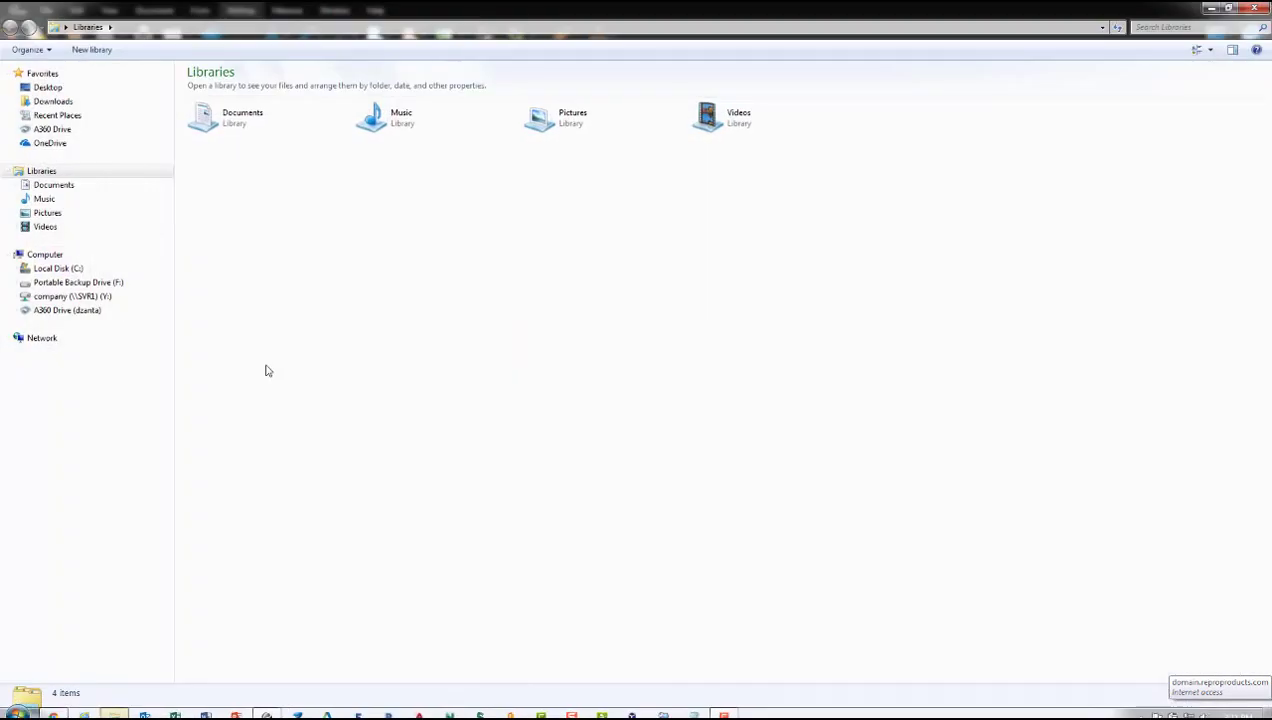
{"action": "left_click", "coordinate": [58, 268]}
{"action": "double_click", "coordinate": [215, 213]}
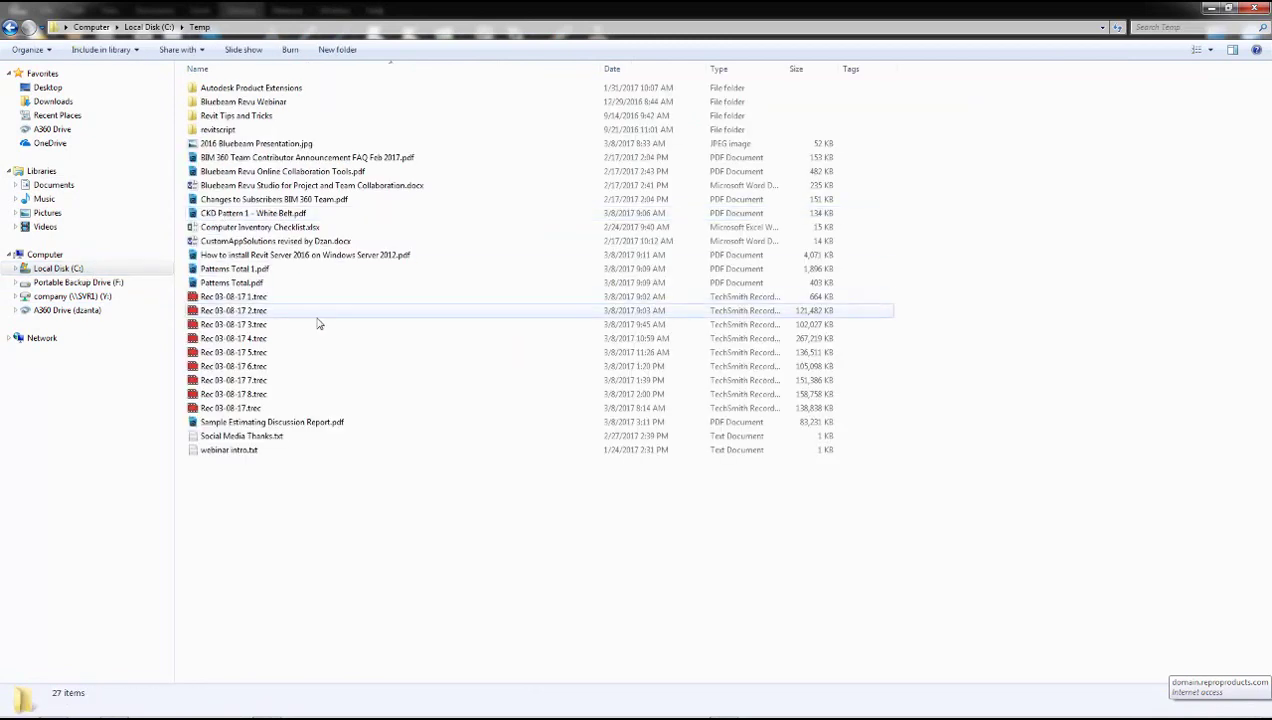
{"action": "double_click", "coordinate": [331, 423]}
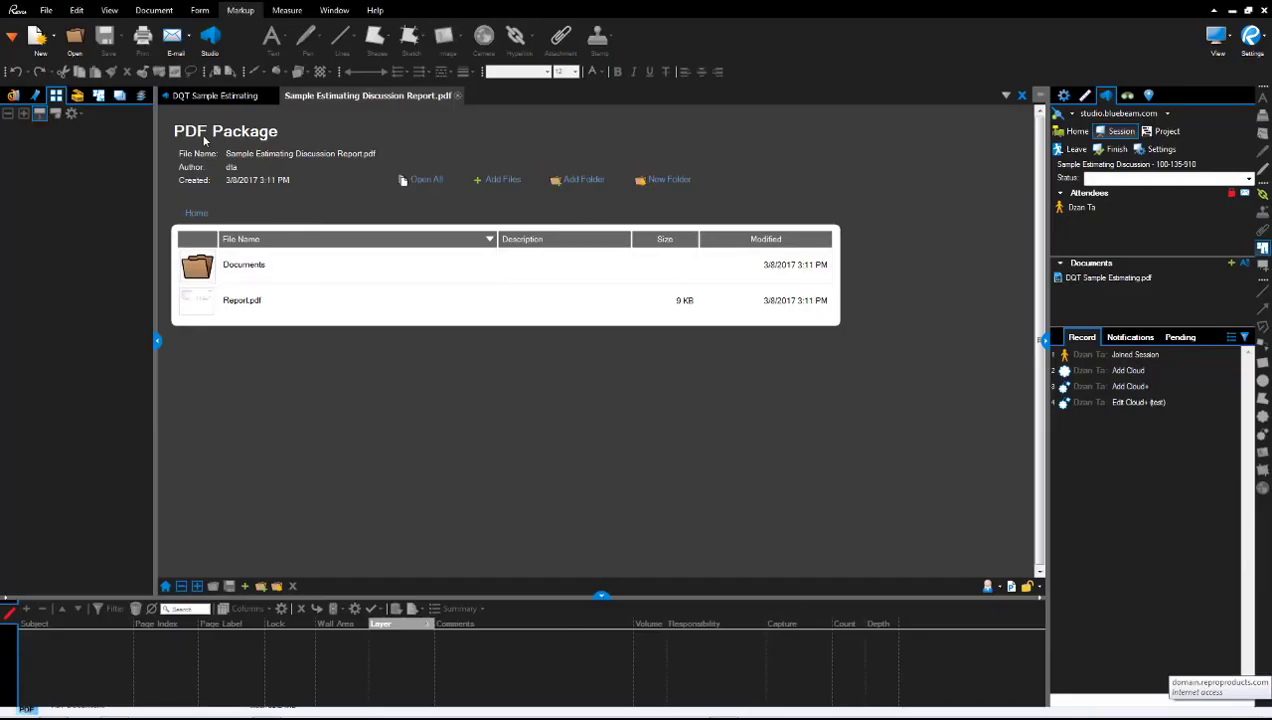
{"action": "left_click", "coordinate": [245, 268]}
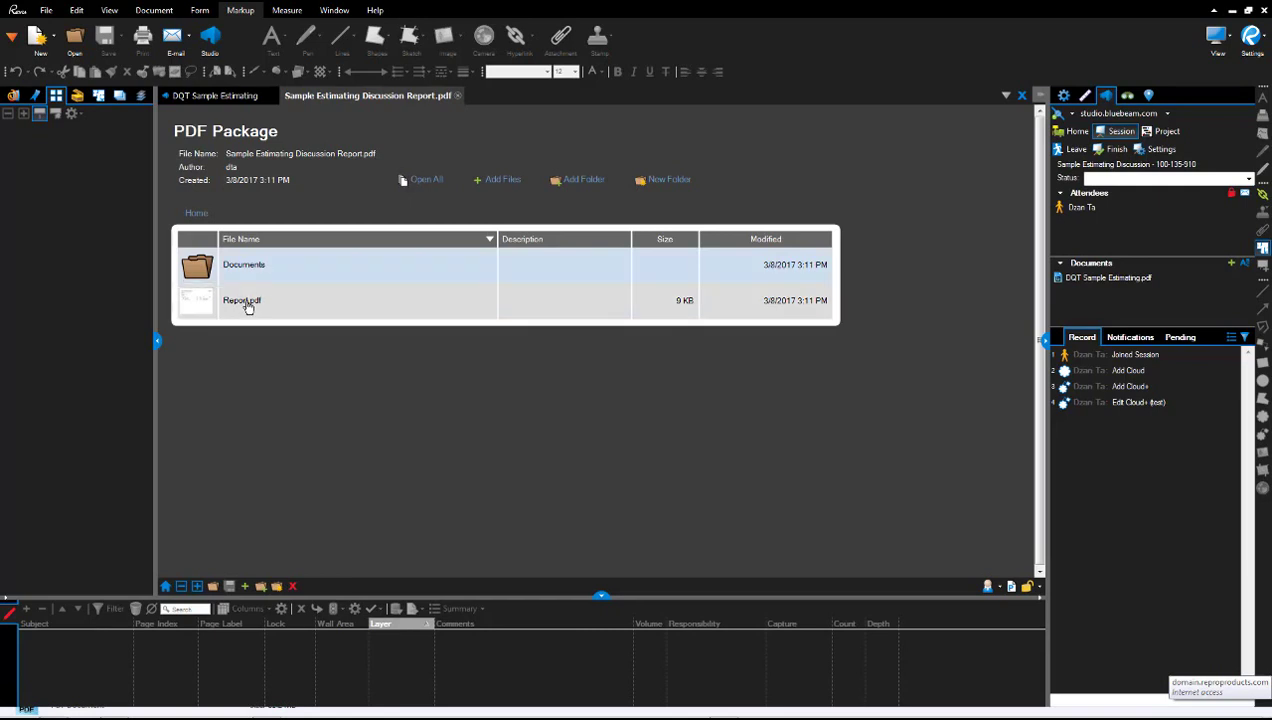
{"action": "left_click", "coordinate": [248, 307]}
{"action": "double_click", "coordinate": [248, 307]}
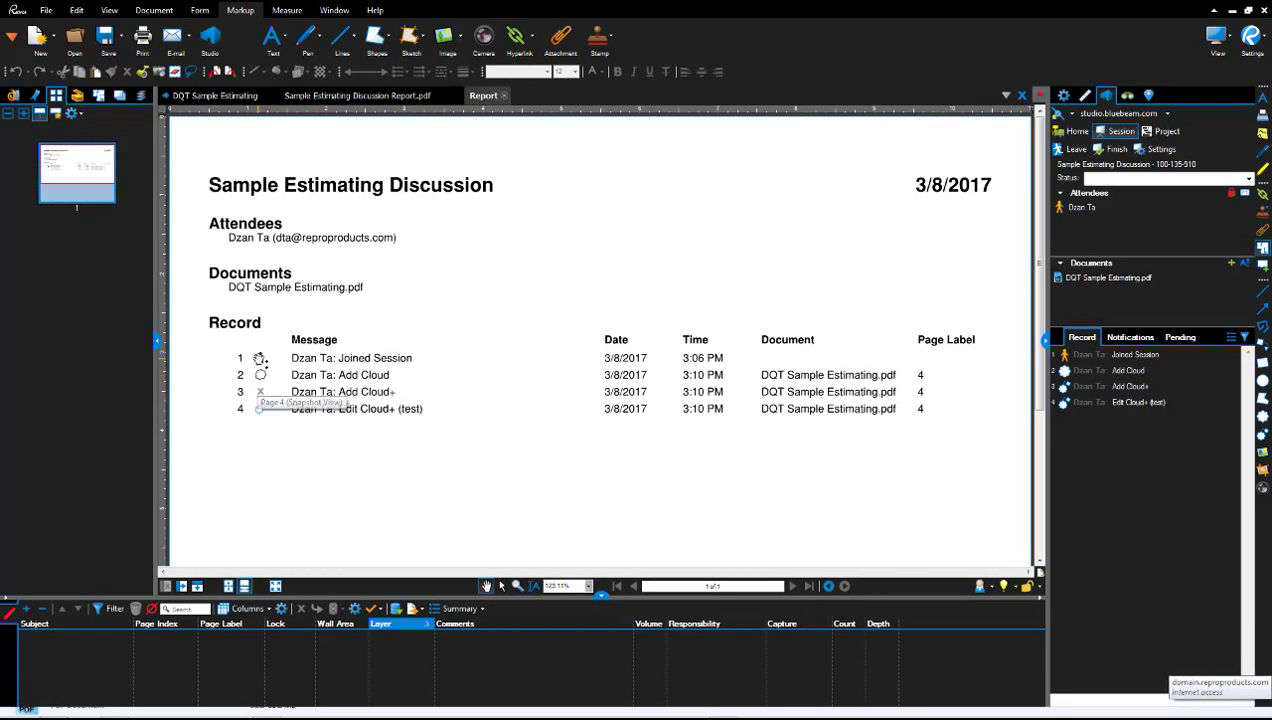
{"action": "left_click", "coordinate": [260, 410]}
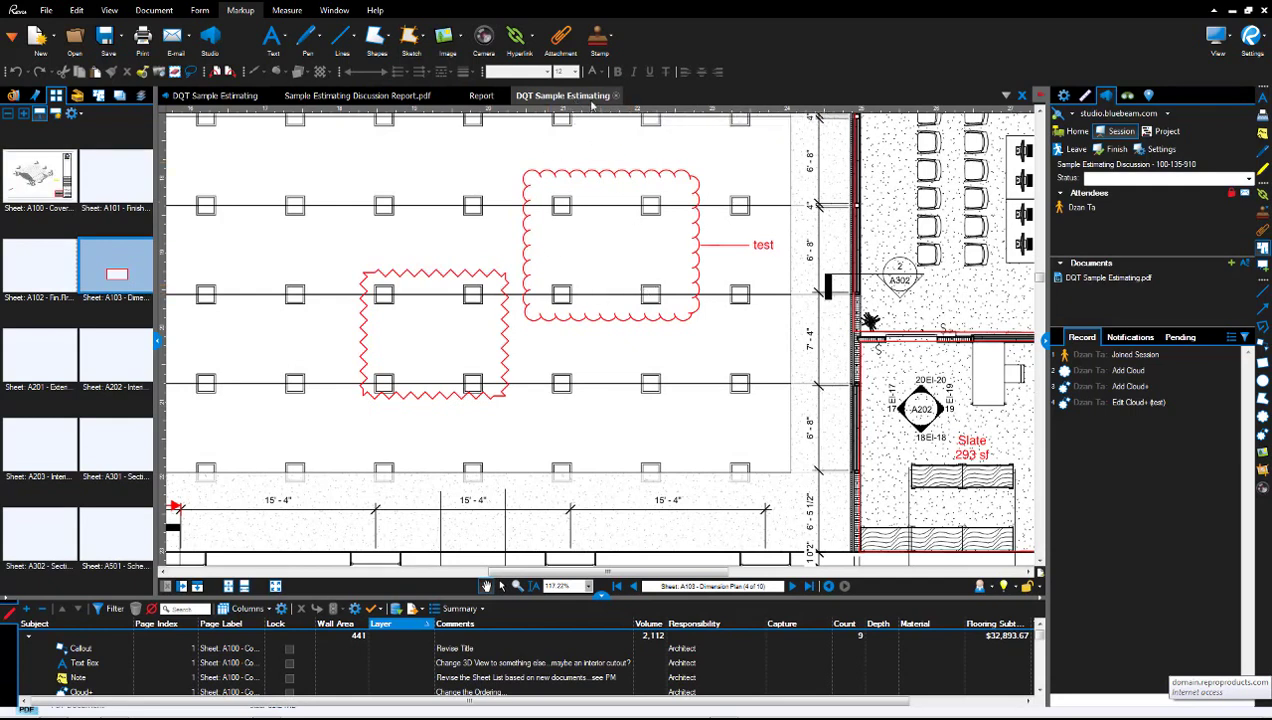
{"action": "left_click", "coordinate": [615, 95]}
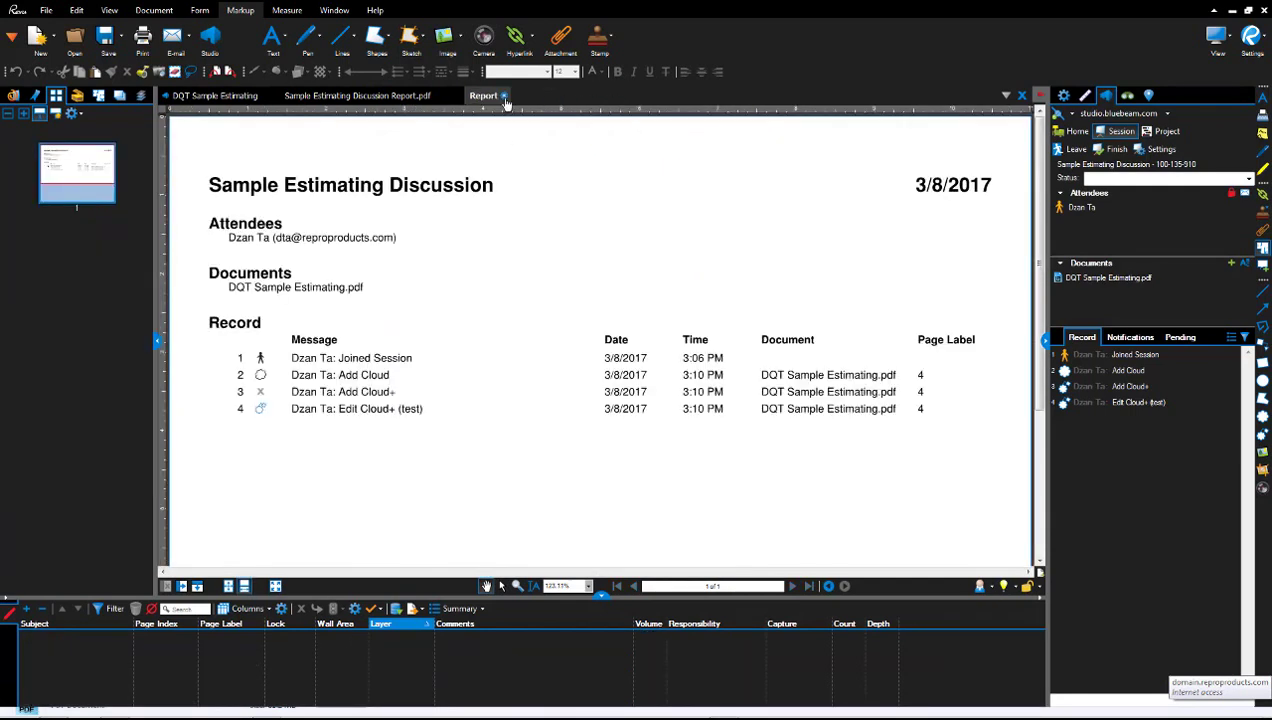
{"action": "left_click", "coordinate": [505, 96]}
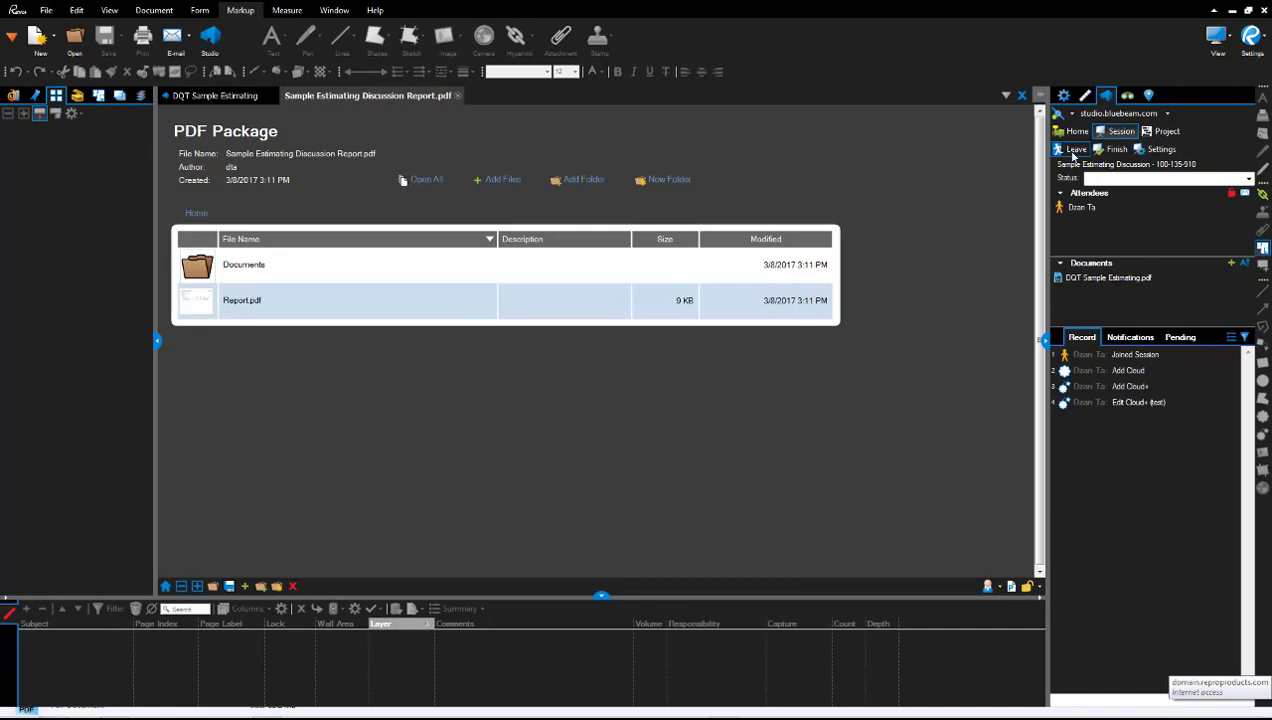
Finish the session with Do not save files selected and Generate Report unchecked.
{"action": "left_click", "coordinate": [1117, 149]}
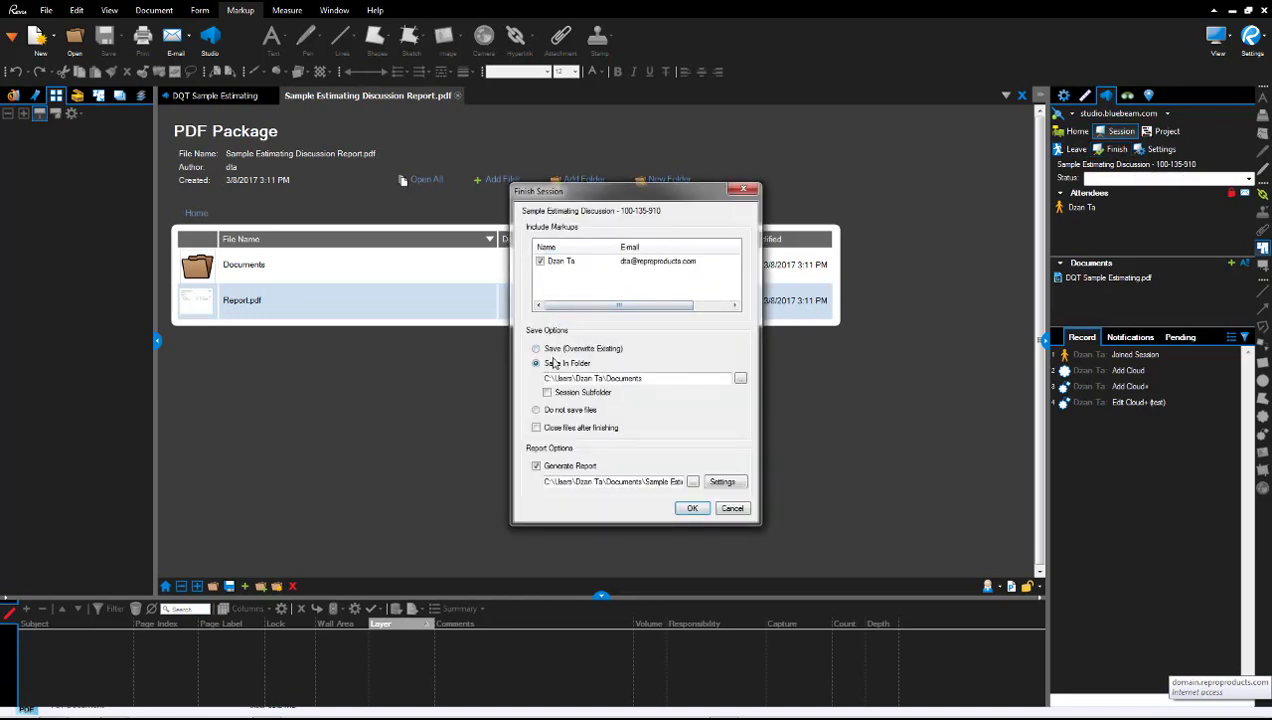
{"action": "left_click", "coordinate": [536, 410]}
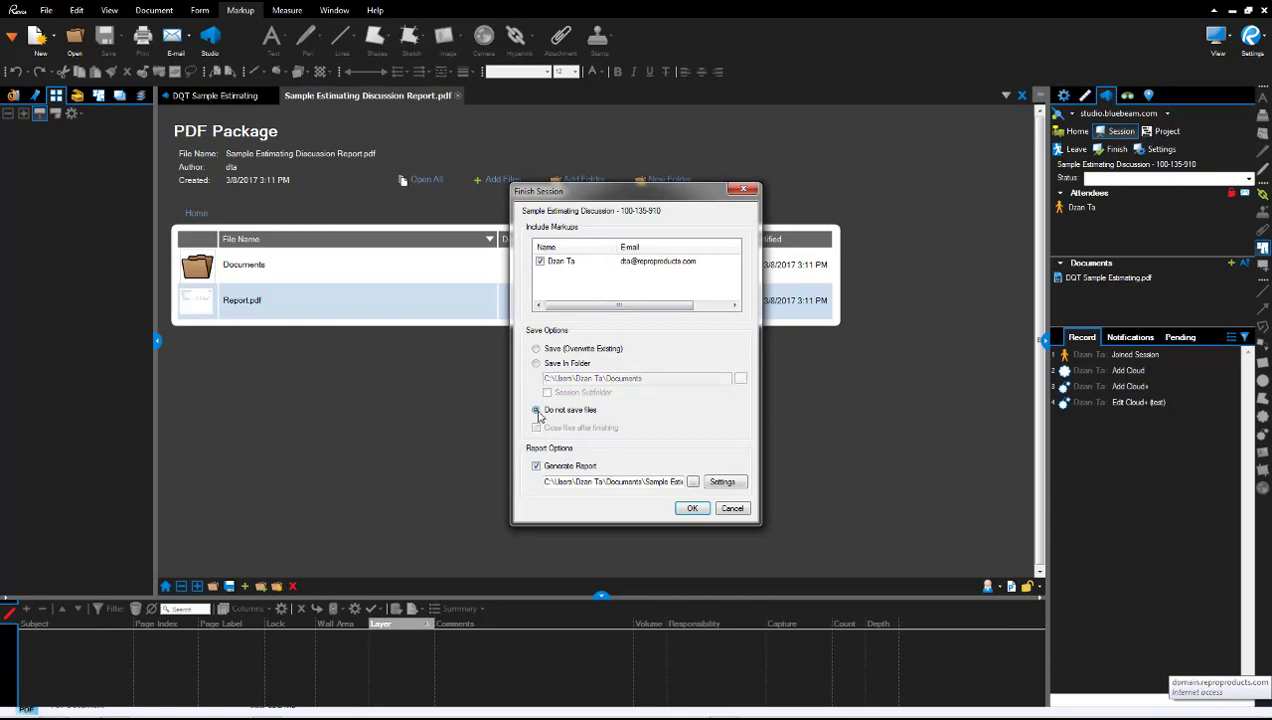
{"action": "left_click", "coordinate": [557, 466]}
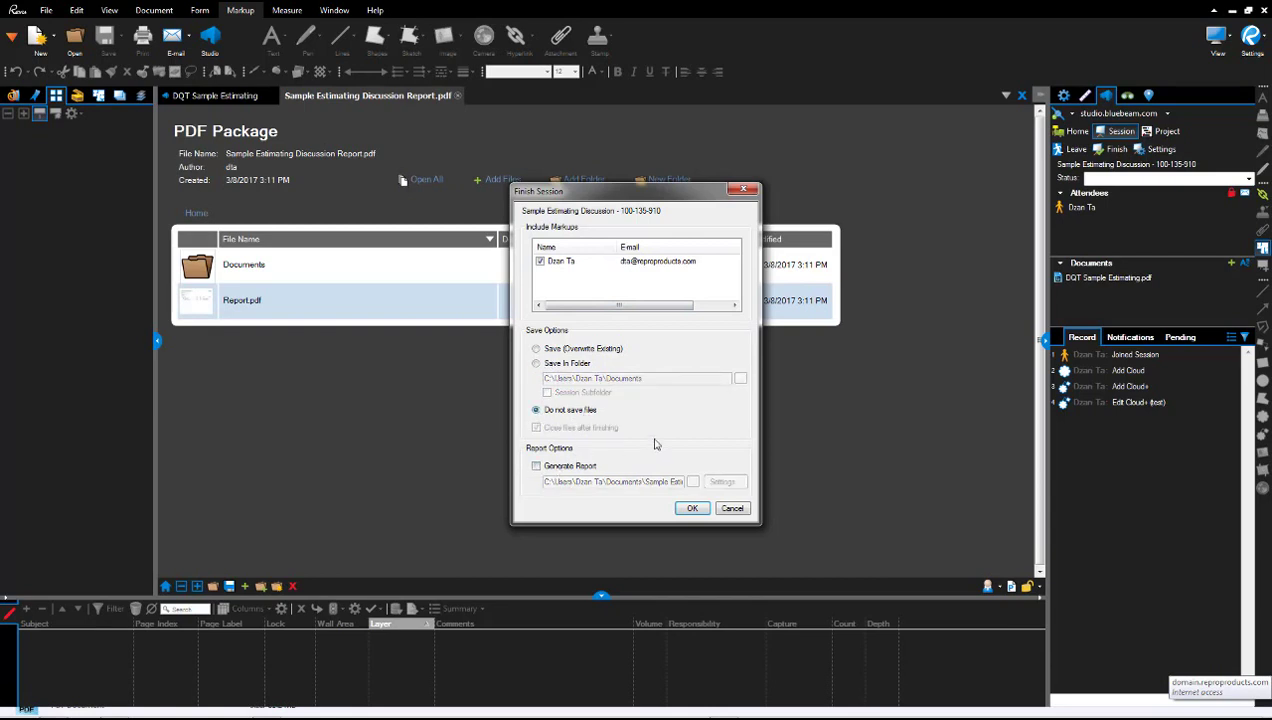
{"action": "left_click", "coordinate": [691, 510]}
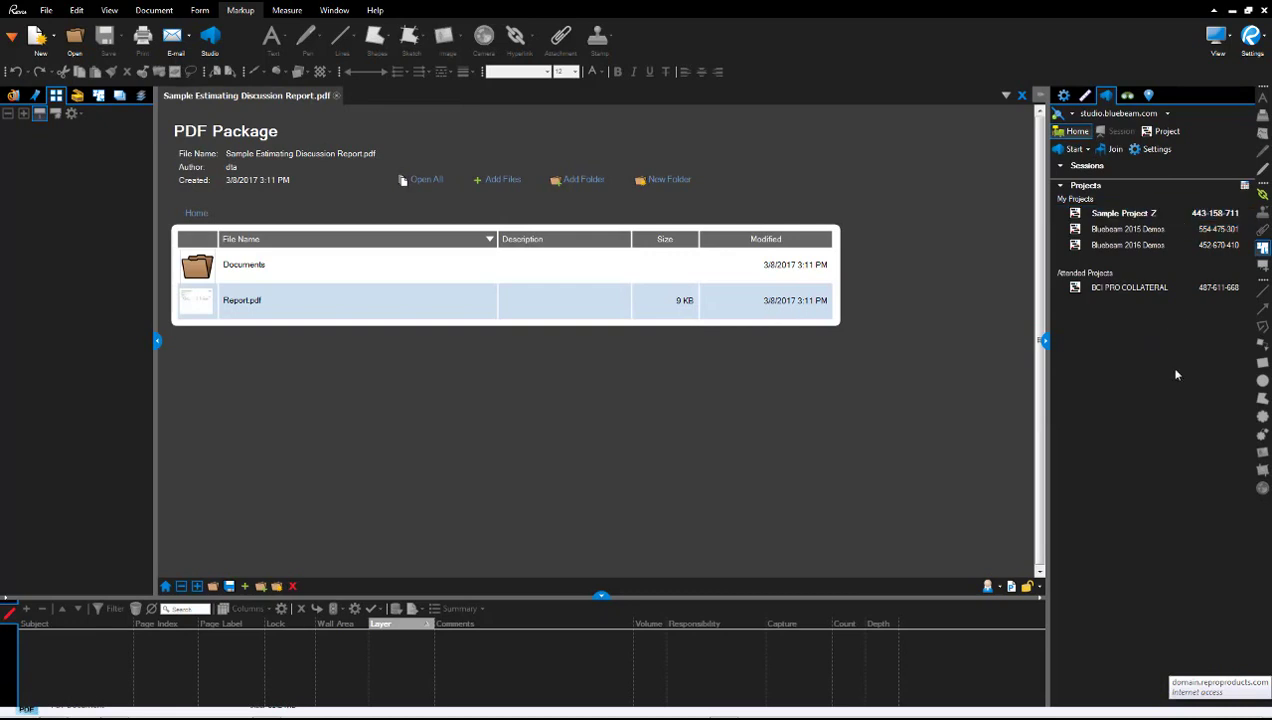
{"action": "left_click", "coordinate": [1180, 245]}
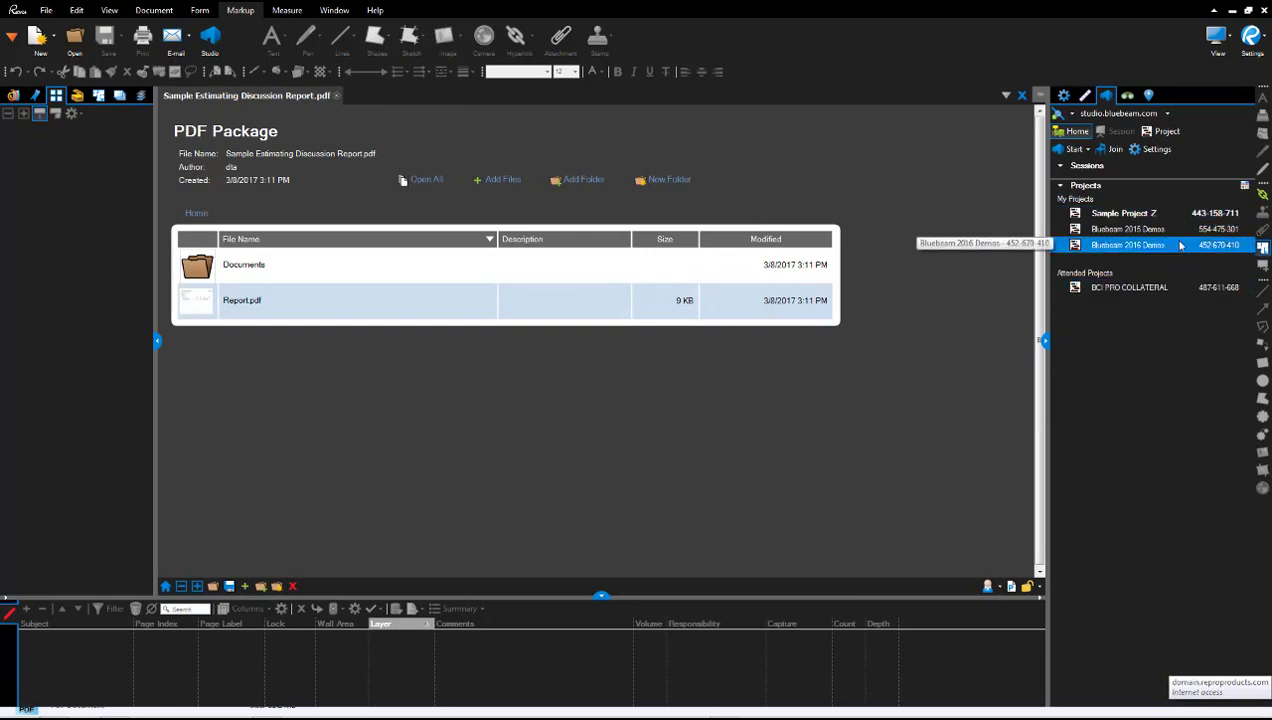